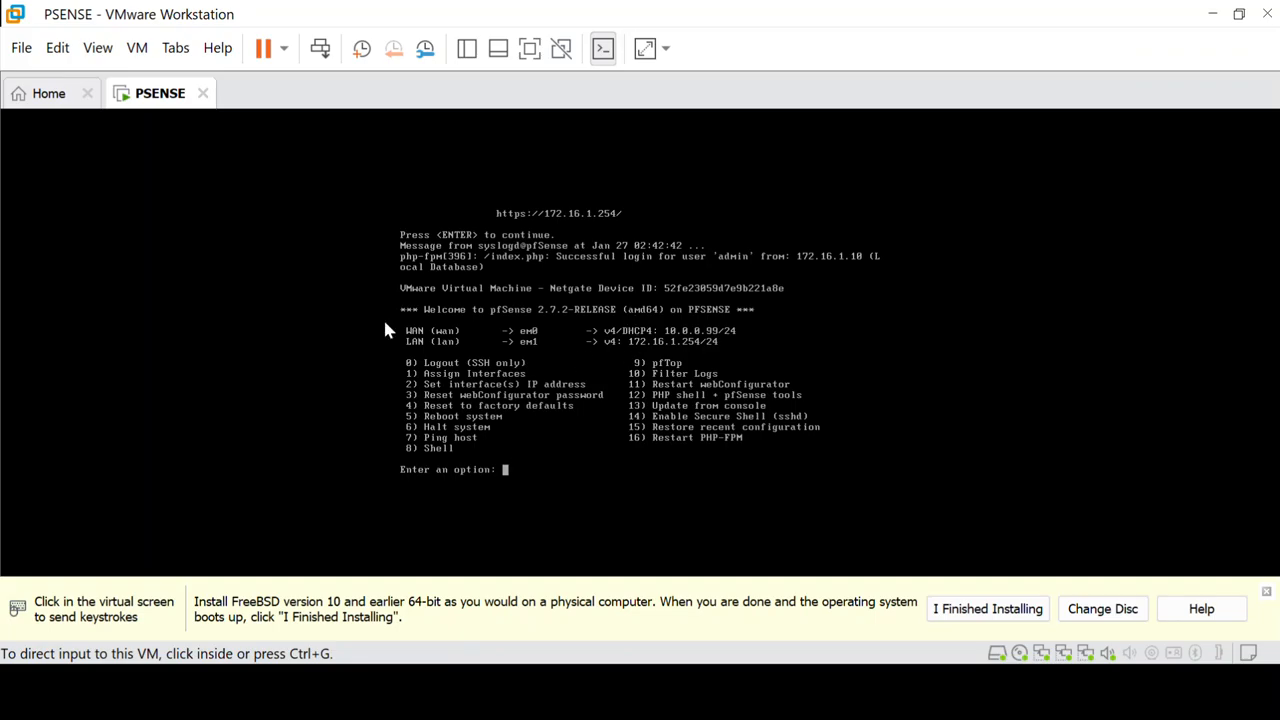
# Review the virtual network assigned to each of the three network adapters in the PSENSE virtual machine's settings.
pyautogui.rightClick(180, 100)
pyautogui.click(258, 416)
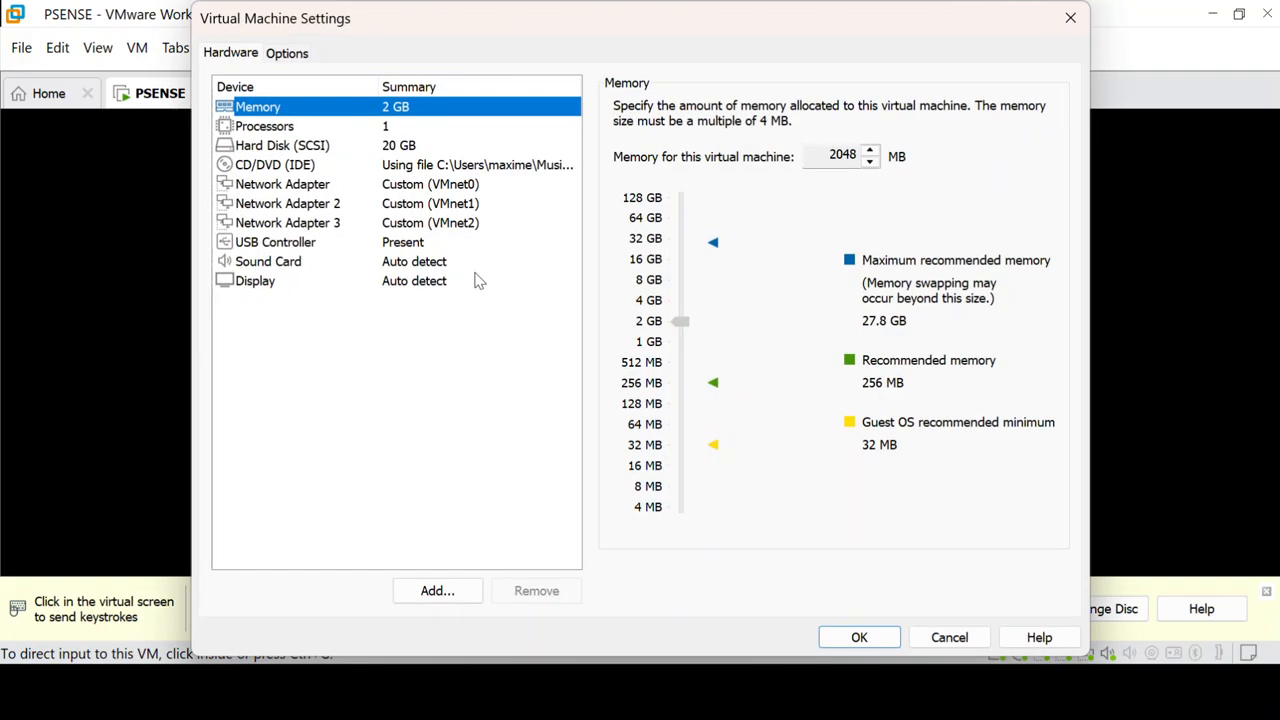
pyautogui.click(410, 190)
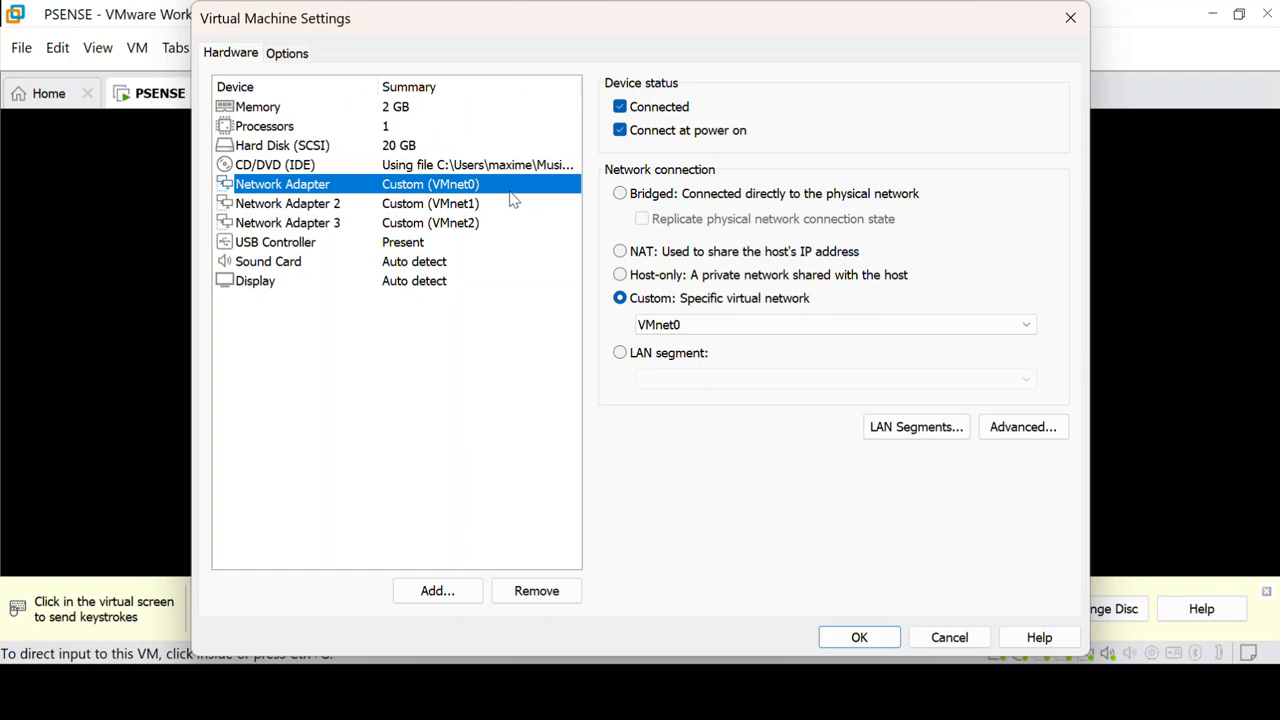
pyautogui.click(275, 207)
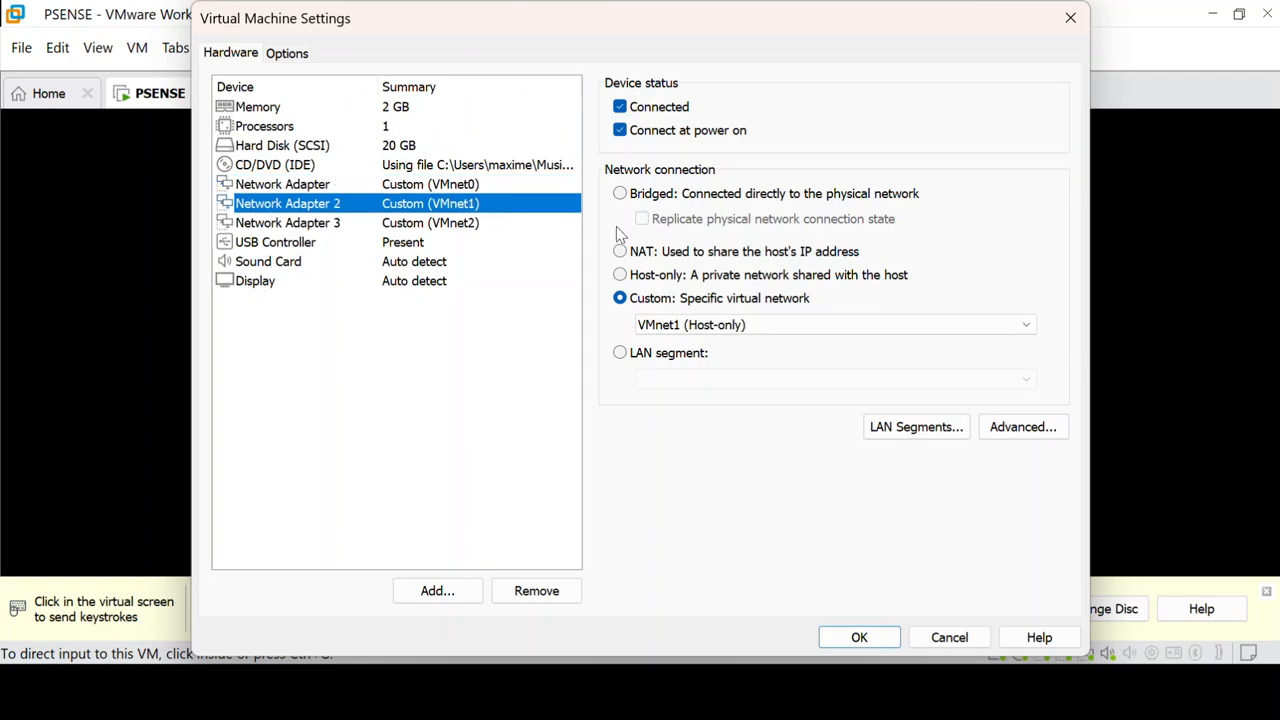
pyautogui.click(322, 226)
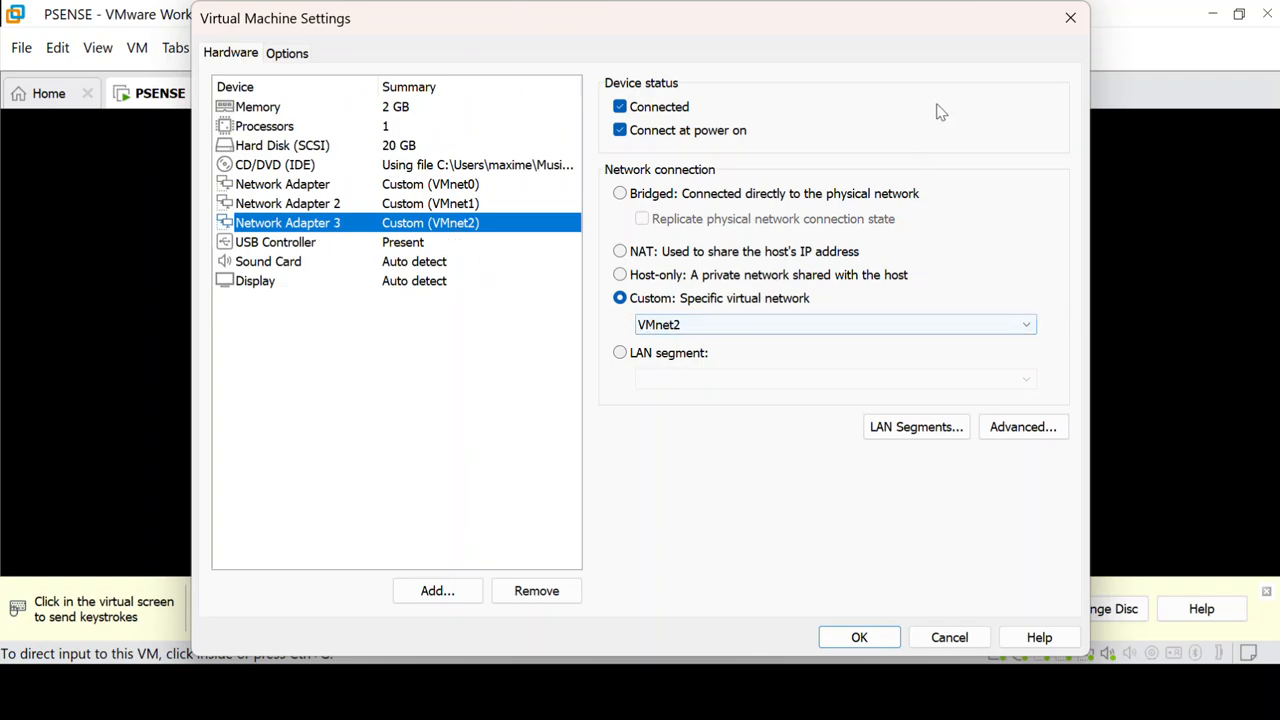
pyautogui.click(1070, 18)
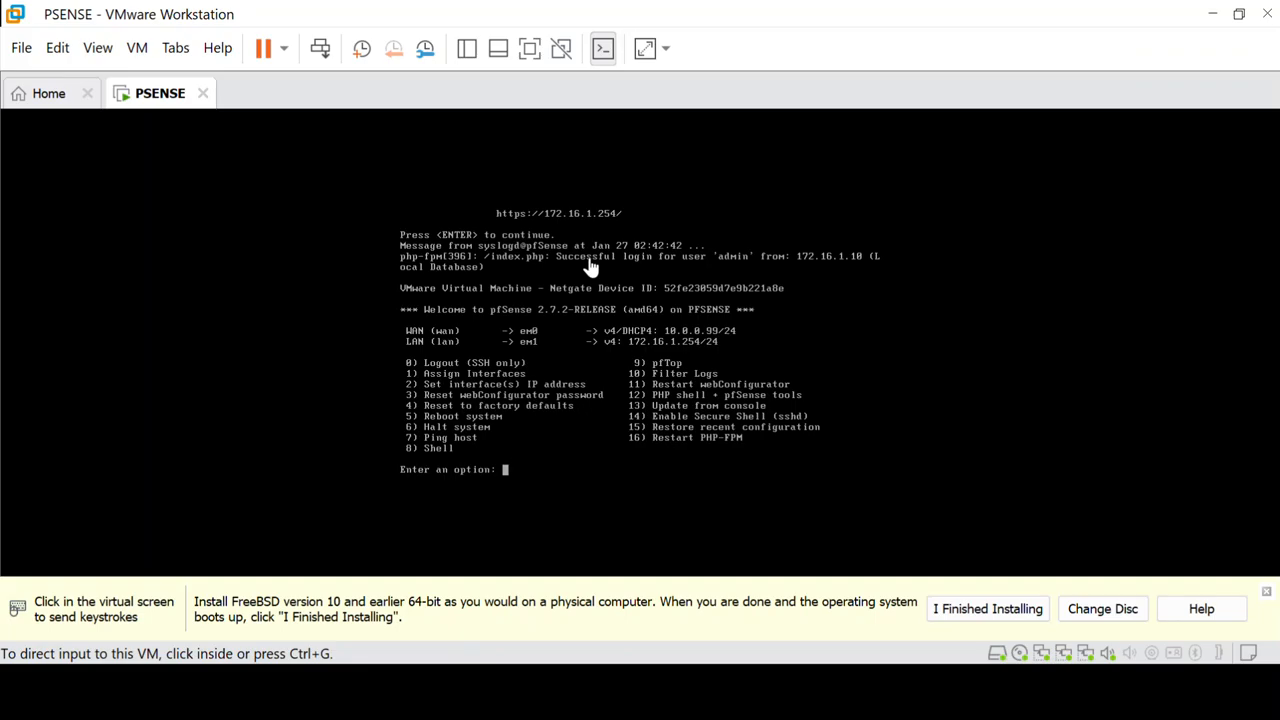
# Reopen the PSENSE virtual machine's settings and recheck the network connections of Network Adapter 3 and Network Adapter 2.
pyautogui.rightClick(150, 107)
pyautogui.click(268, 414)
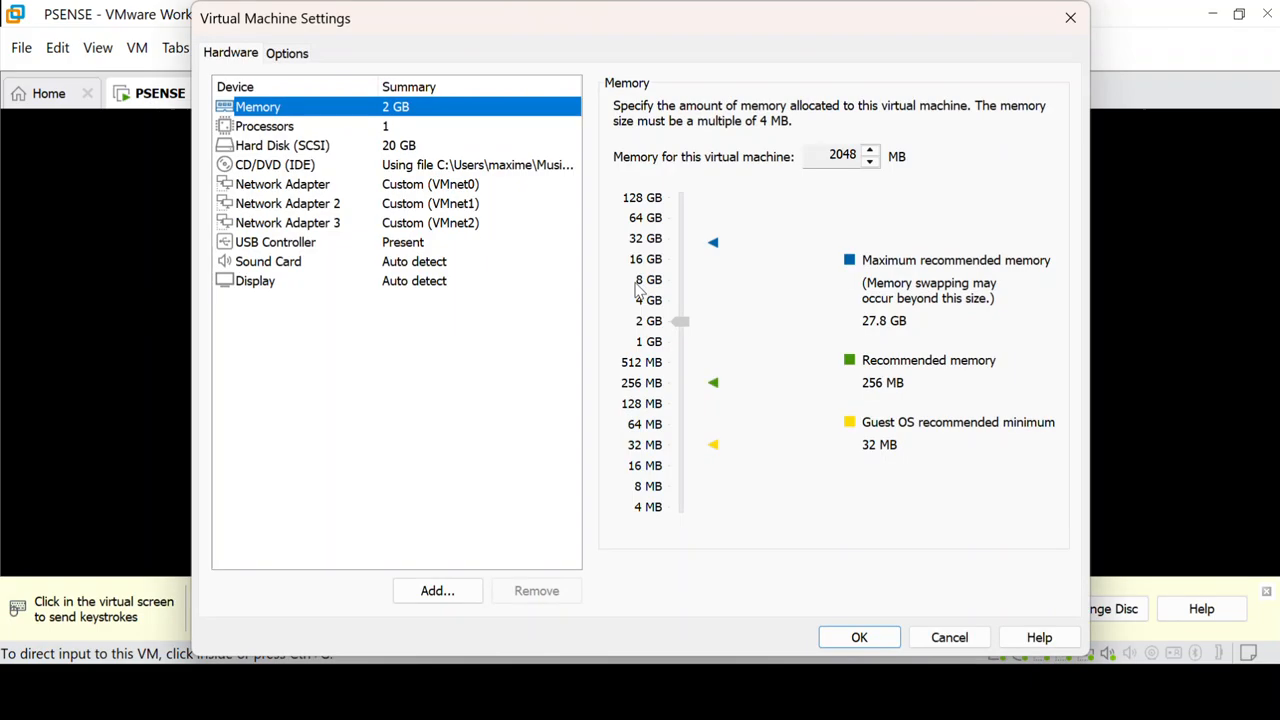
pyautogui.click(331, 226)
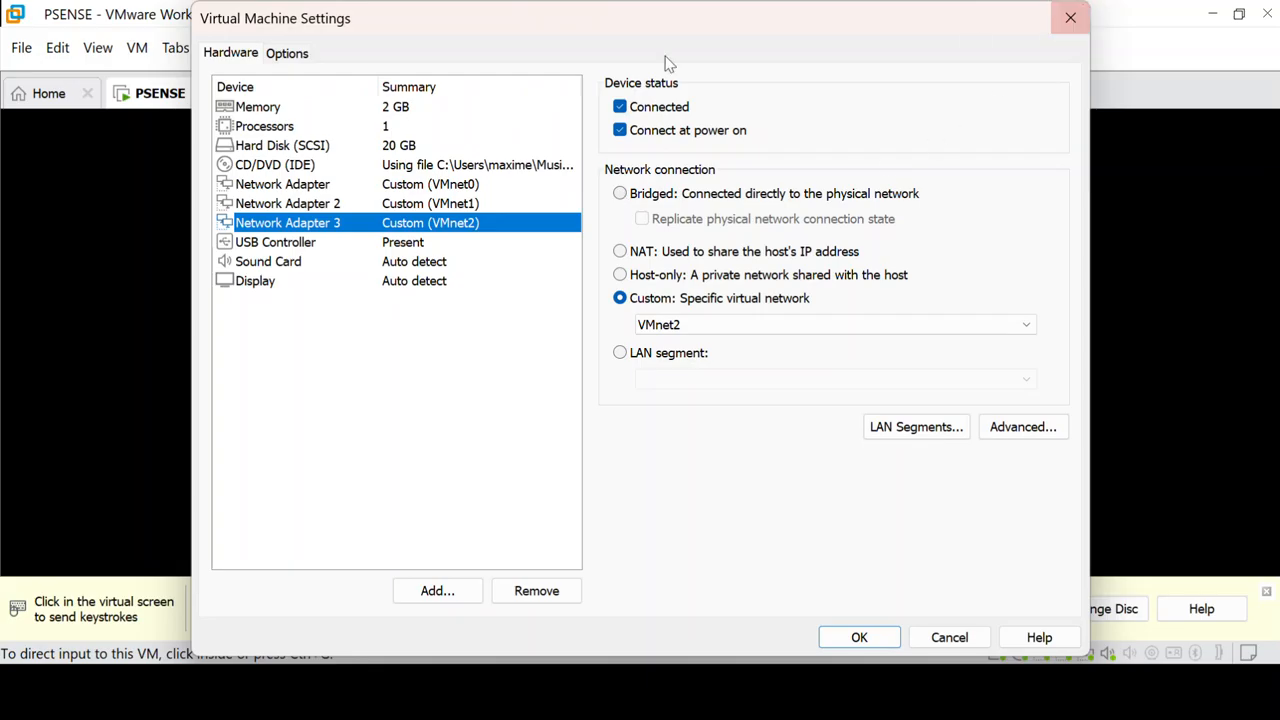
pyautogui.click(400, 204)
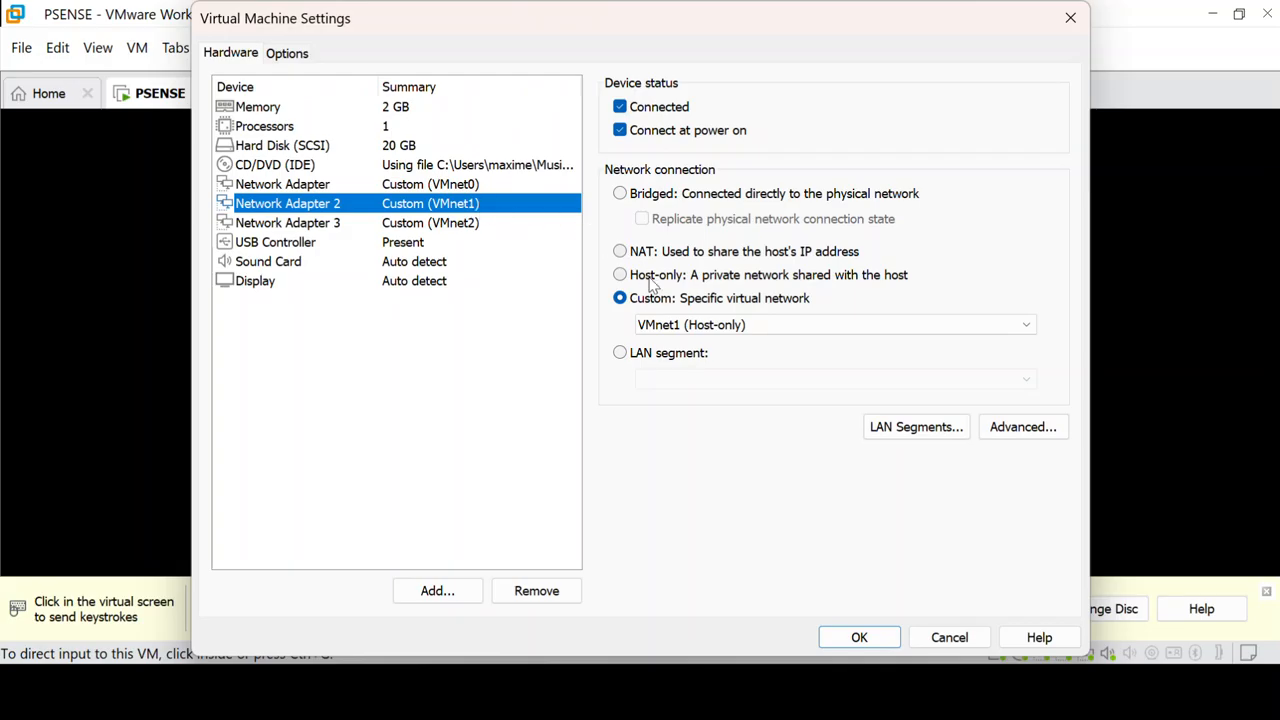
pyautogui.click(1070, 18)
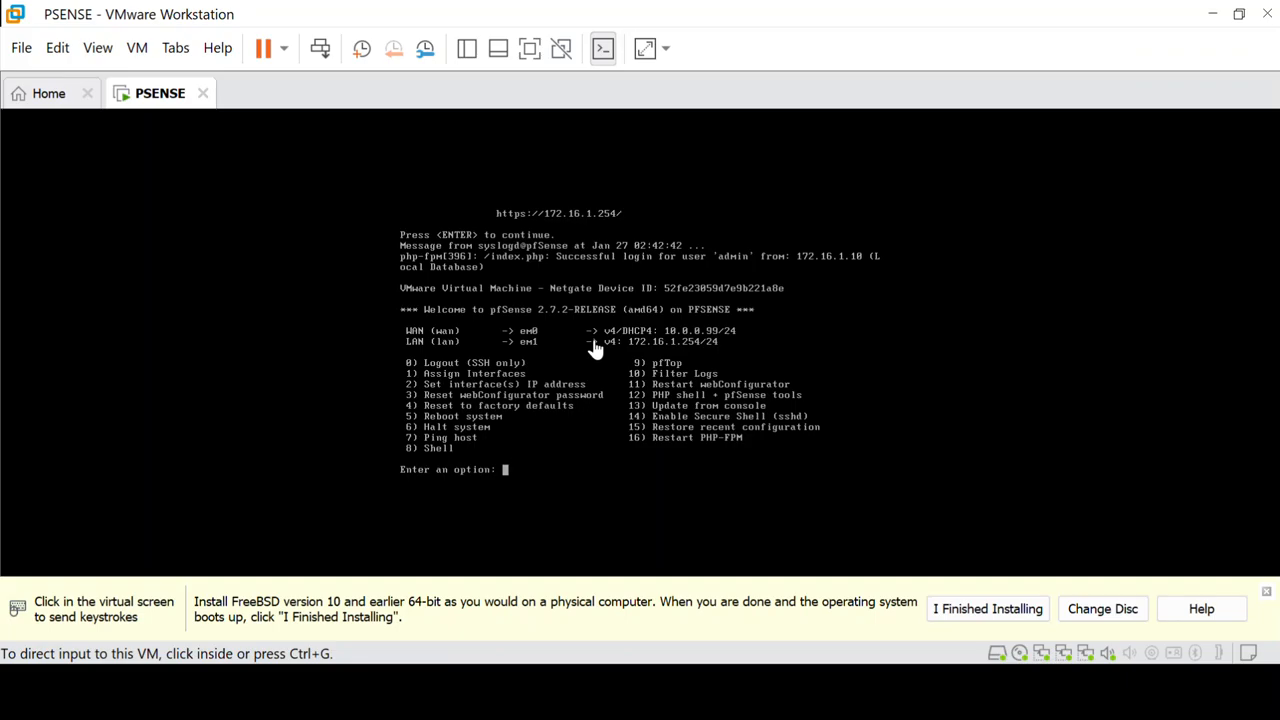
pyautogui.press('super')
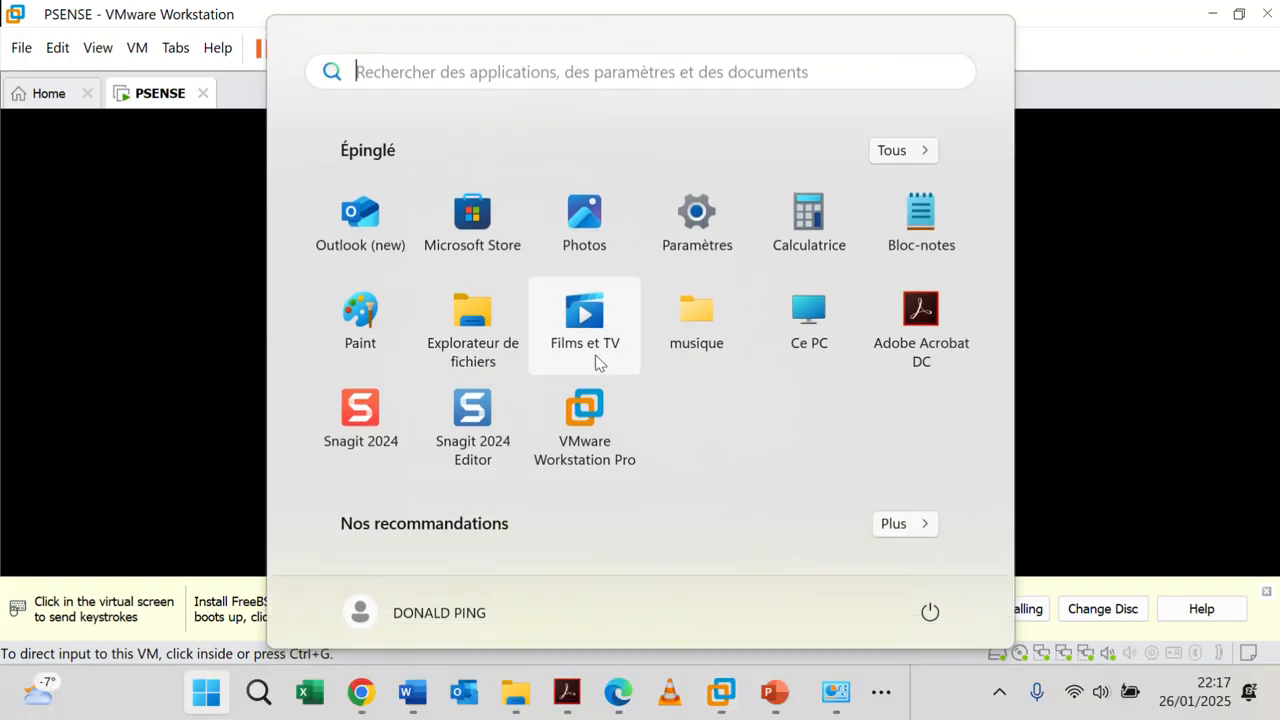
pyautogui.click(568, 692)
pyautogui.press('super')
pyautogui.click(620, 691)
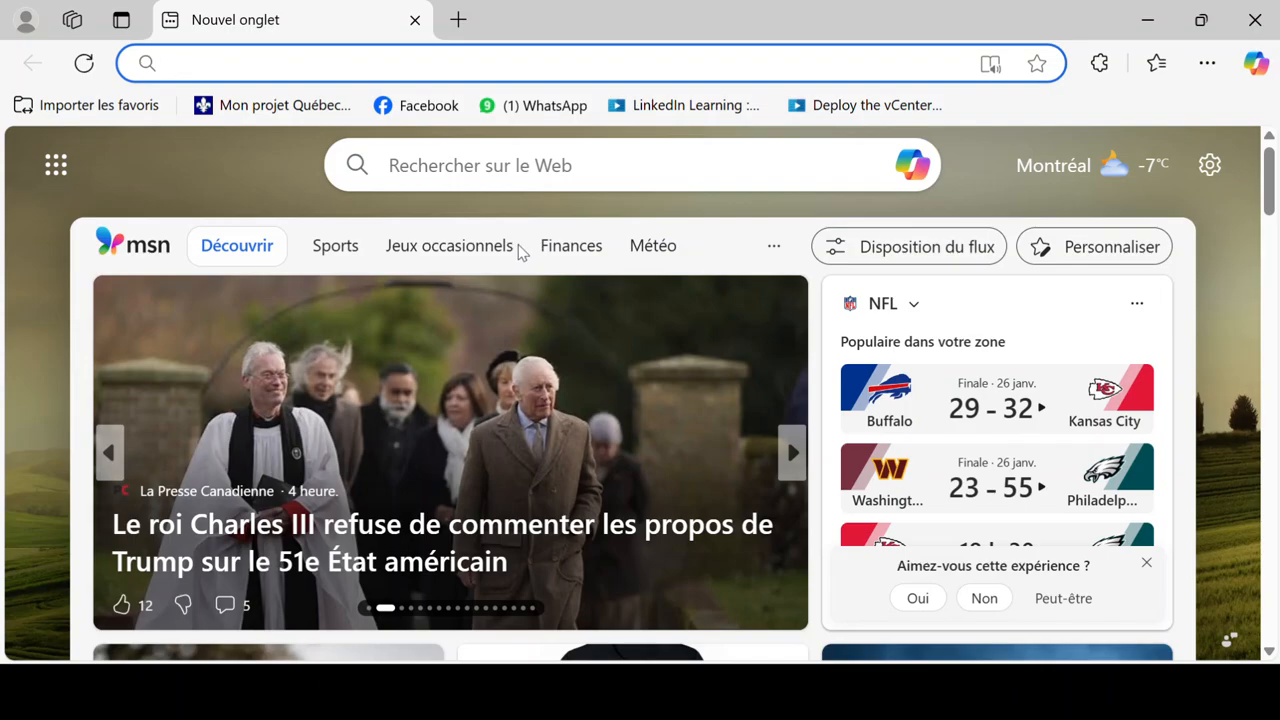
pyautogui.write('HT')
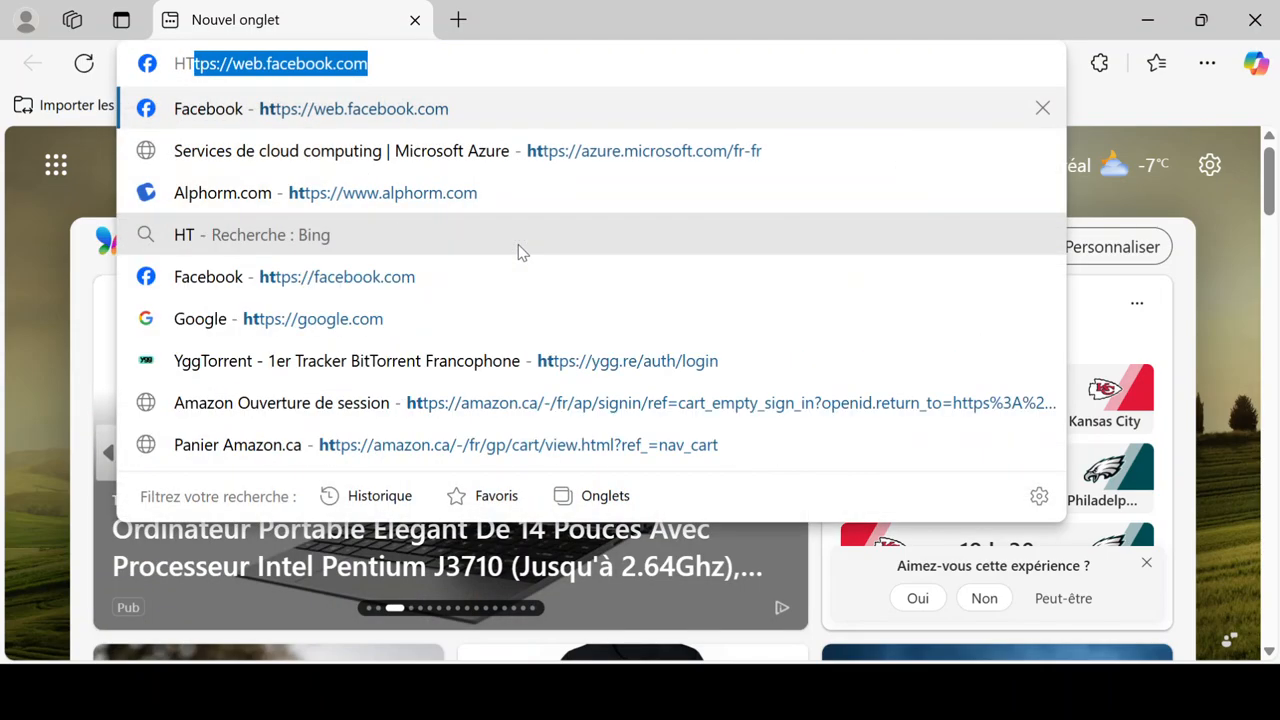
pyautogui.press('BackSpace')
pyautogui.press('BackSpace')
pyautogui.press('BackSpace')
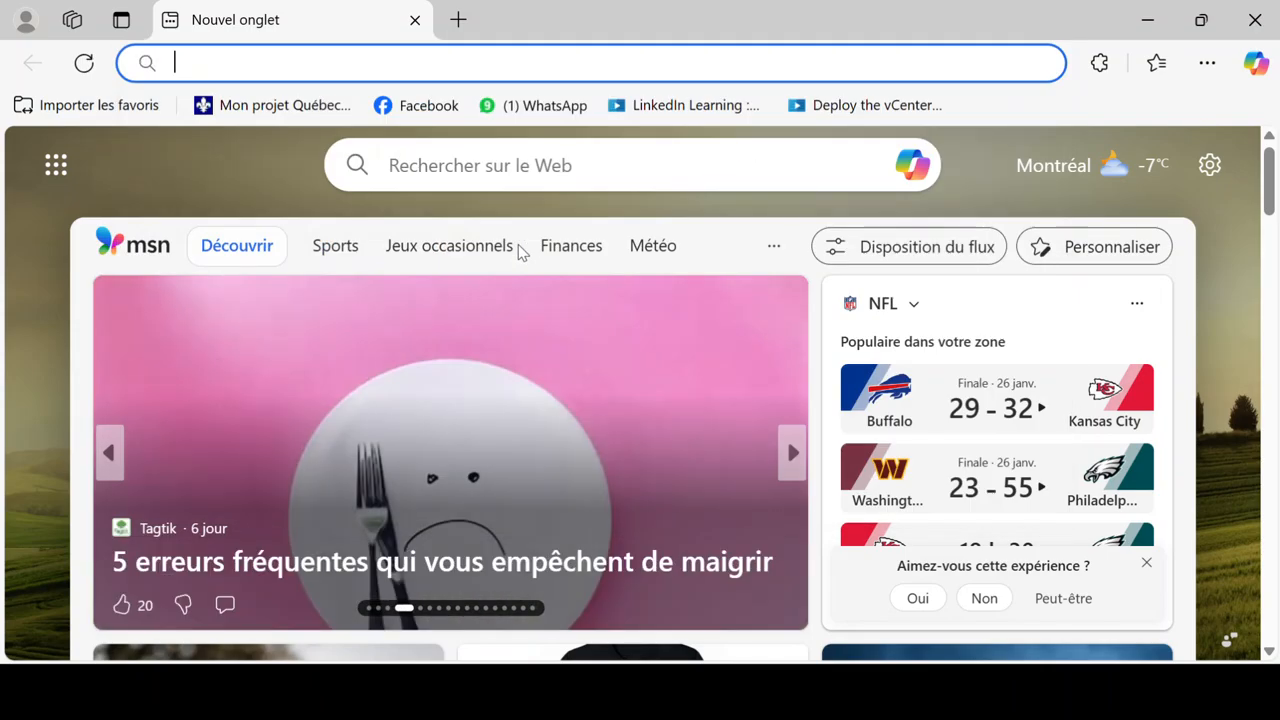
pyautogui.write('https://17')
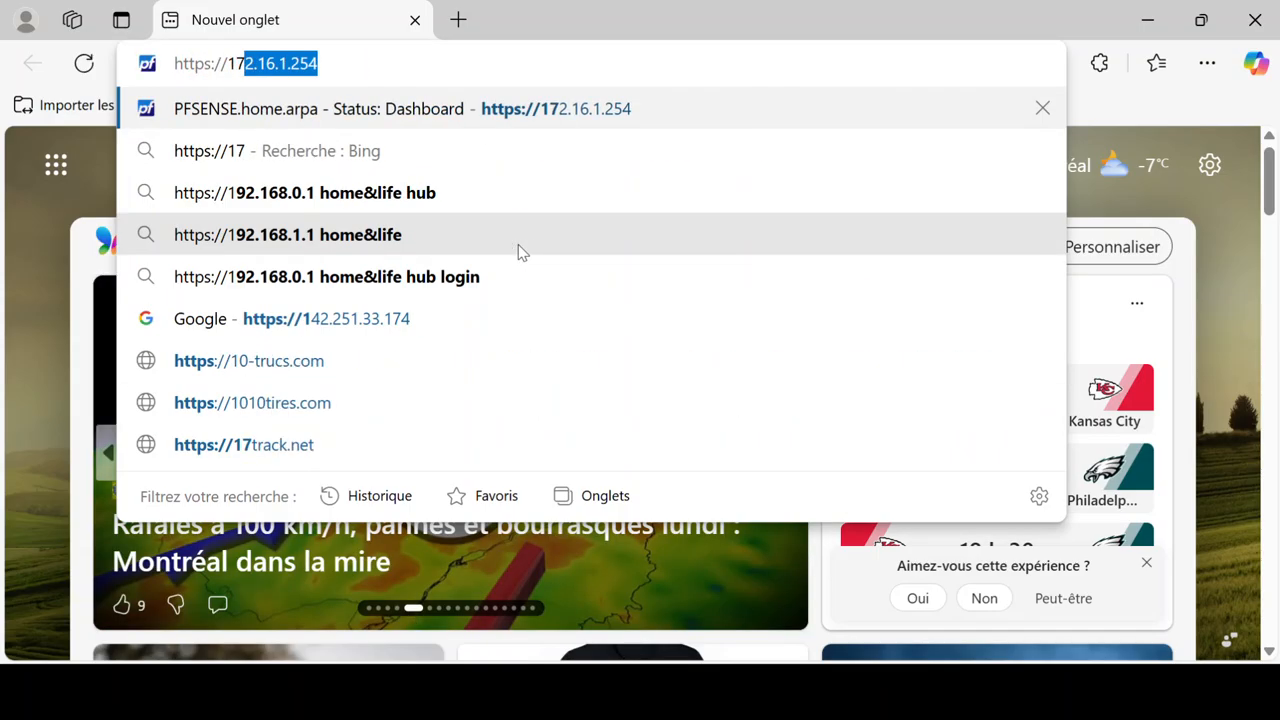
pyautogui.write('2.16.1.254')
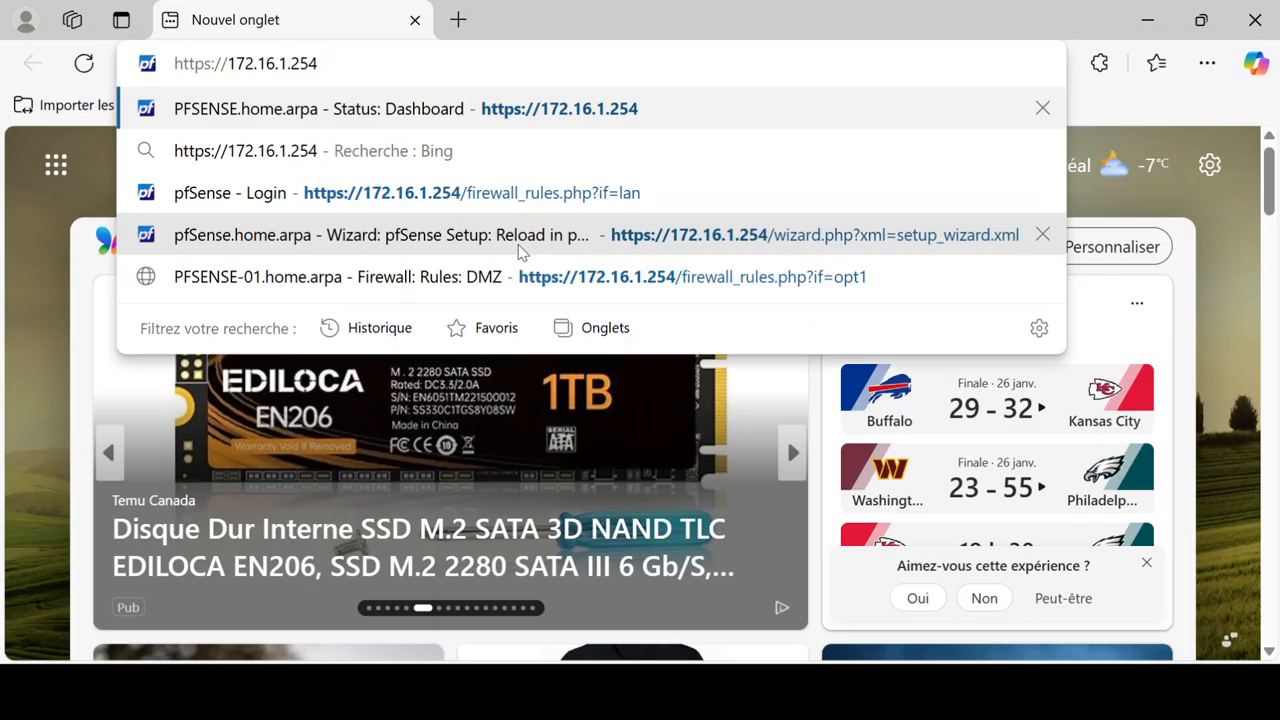
pyautogui.press('Return')
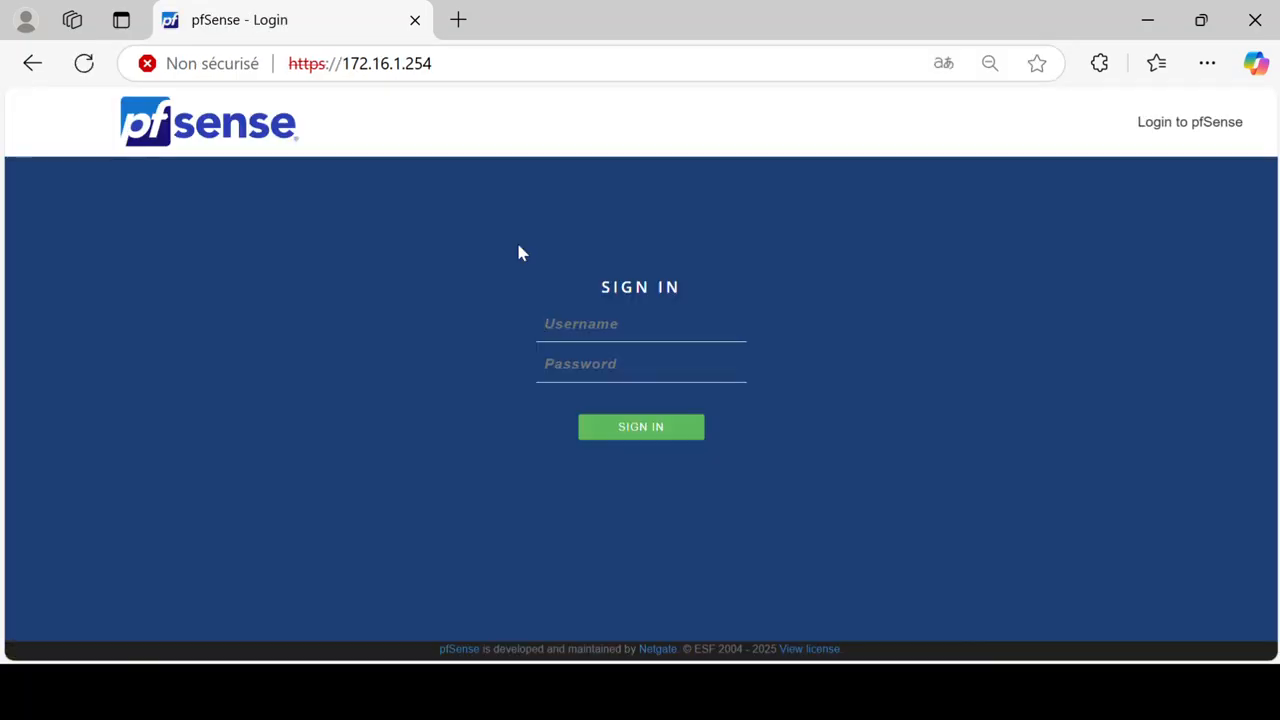
# Sign in to pfSense with the username admin and the account password.
pyautogui.write('adl')
pyautogui.write('min')
pyautogui.write('••••')
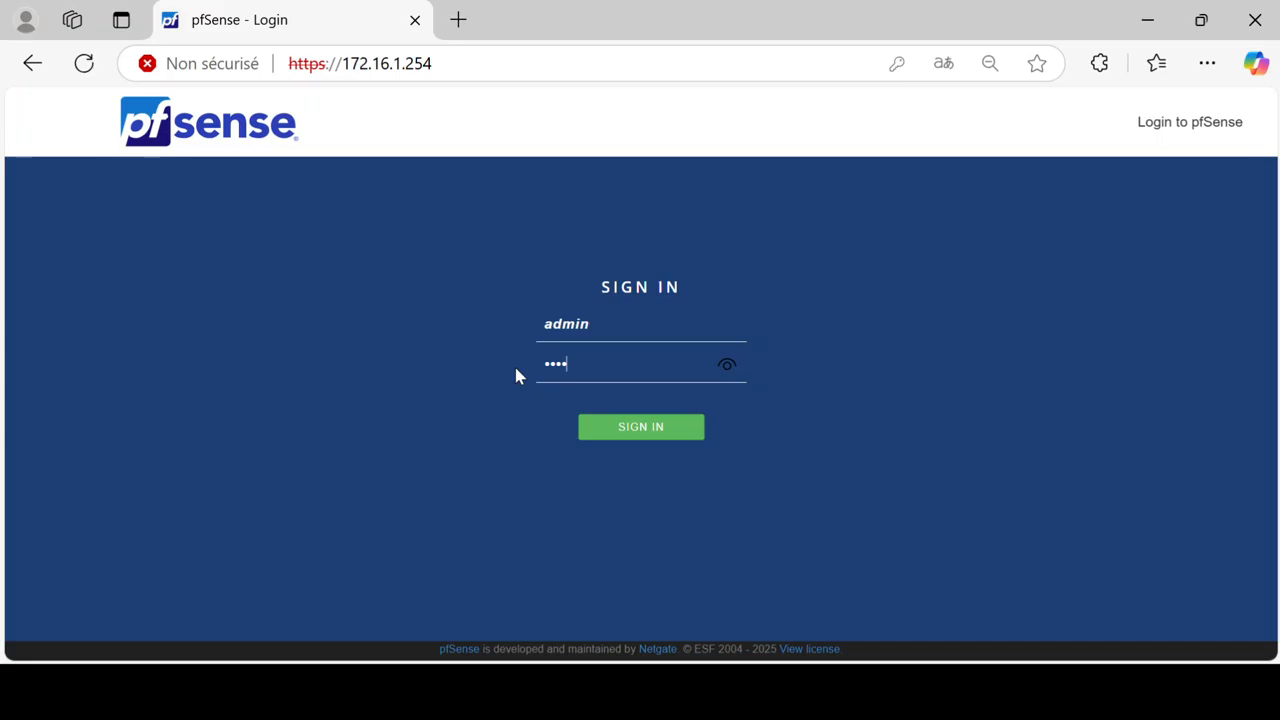
pyautogui.click(615, 428)
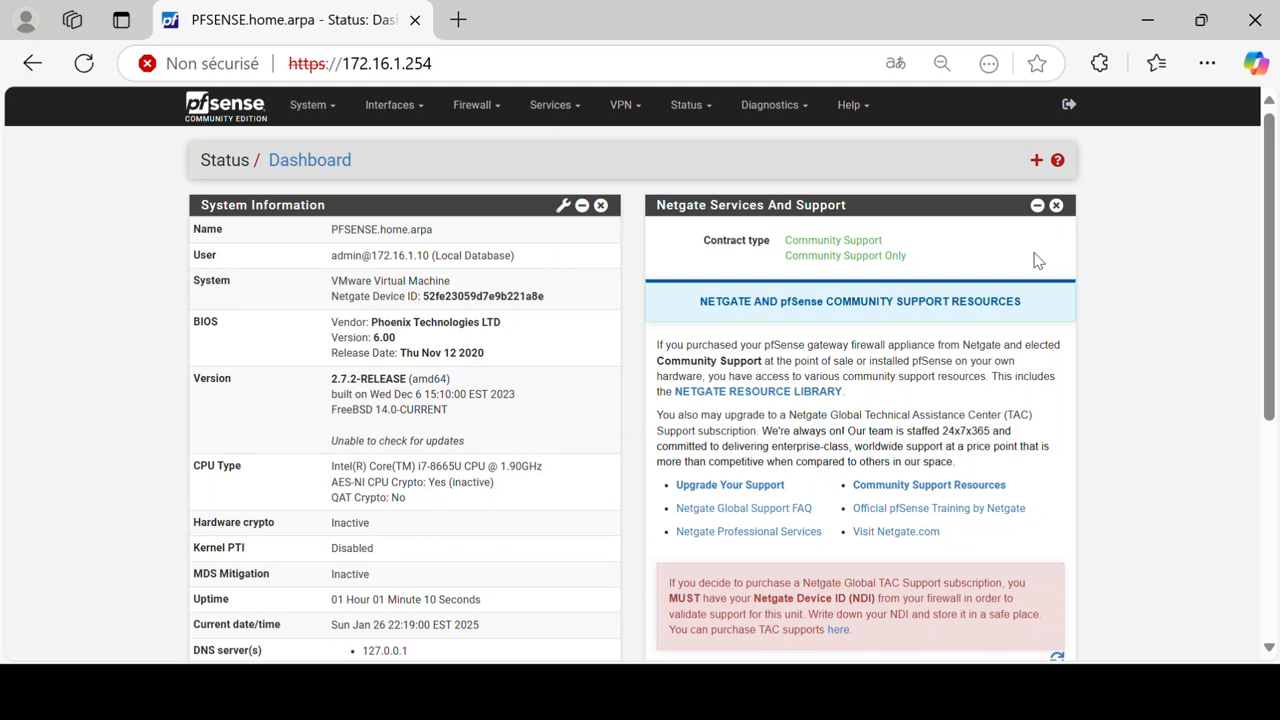
# Open the interface assignments page and check the network ports offered for the WAN and LAN interfaces.
pyautogui.click(410, 112)
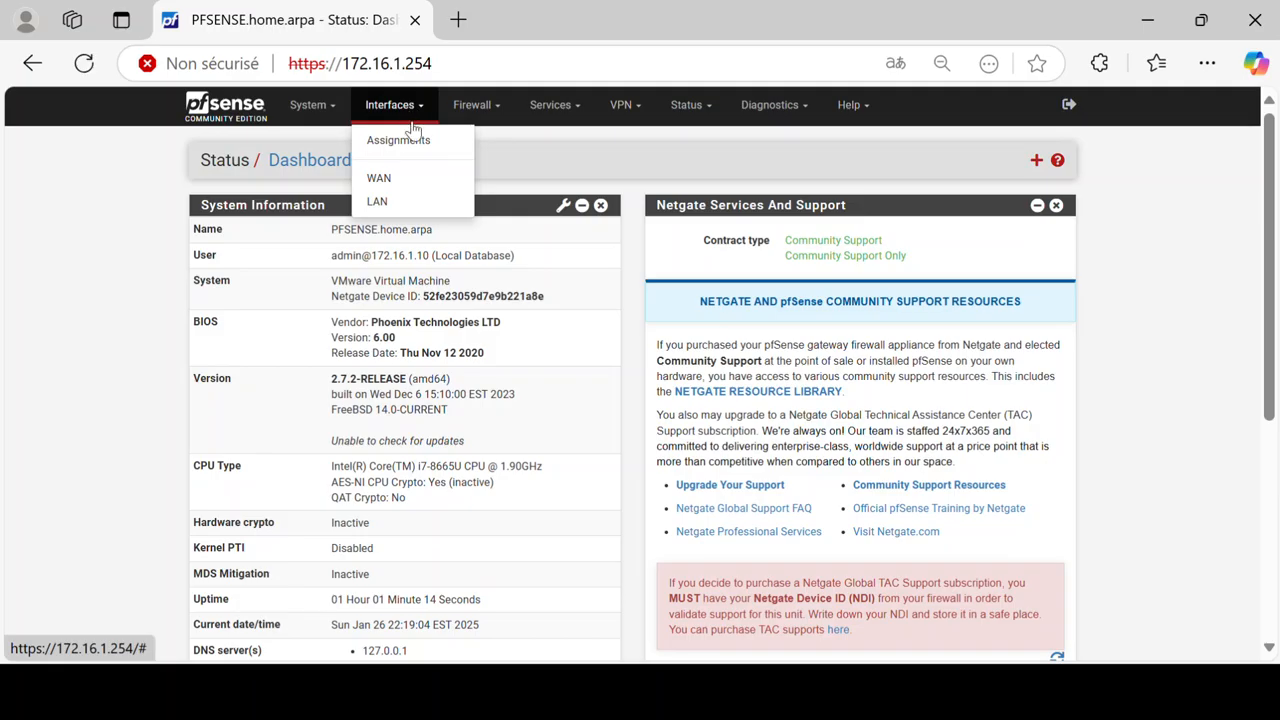
pyautogui.click(441, 148)
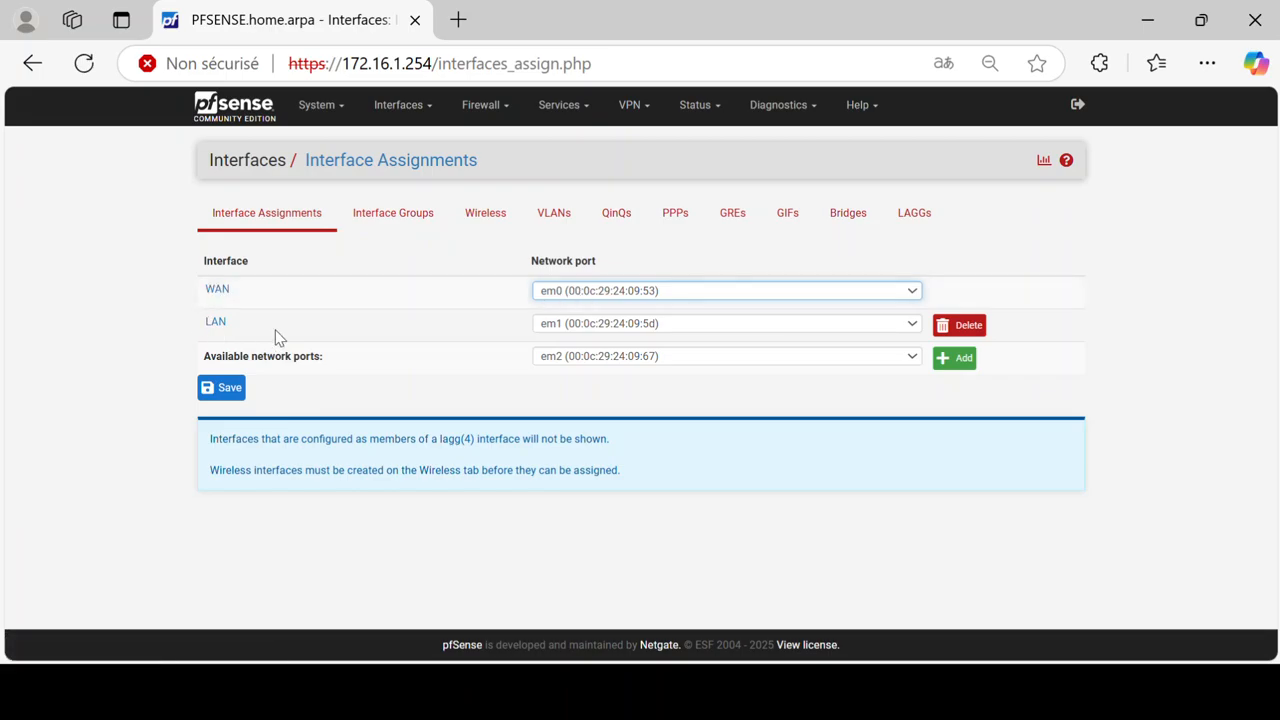
pyautogui.click(557, 292)
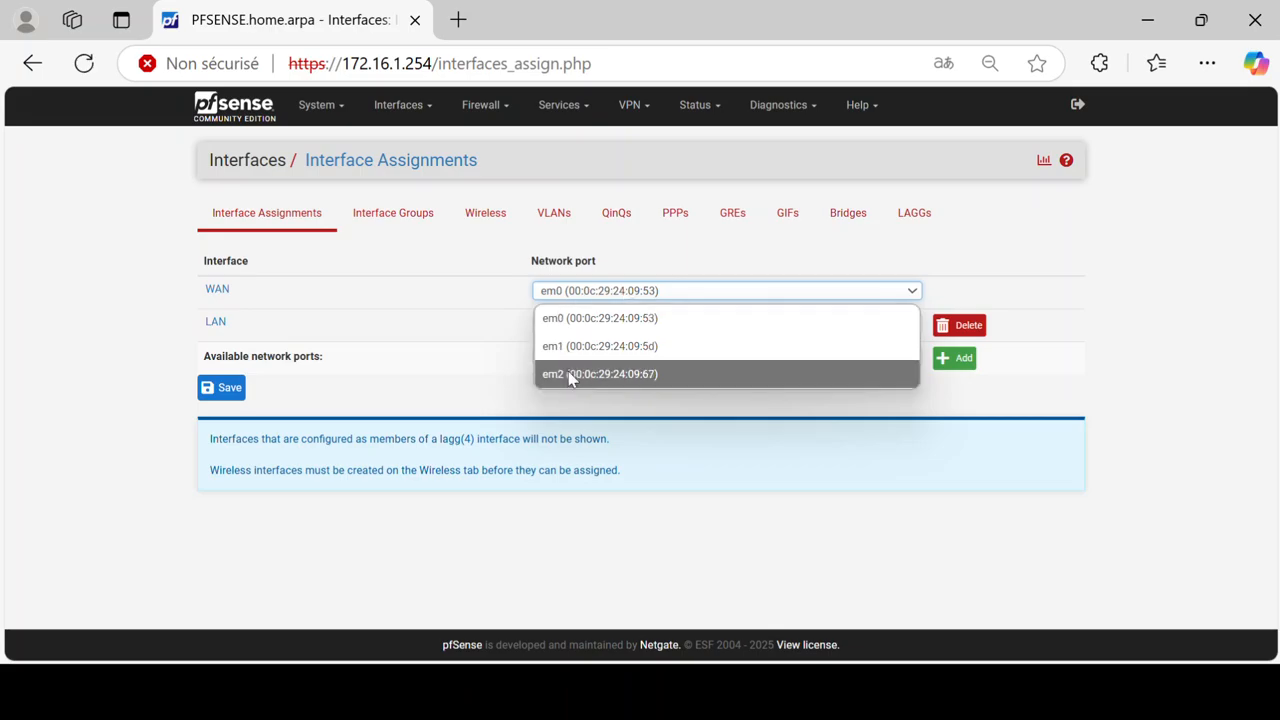
pyautogui.click(429, 283)
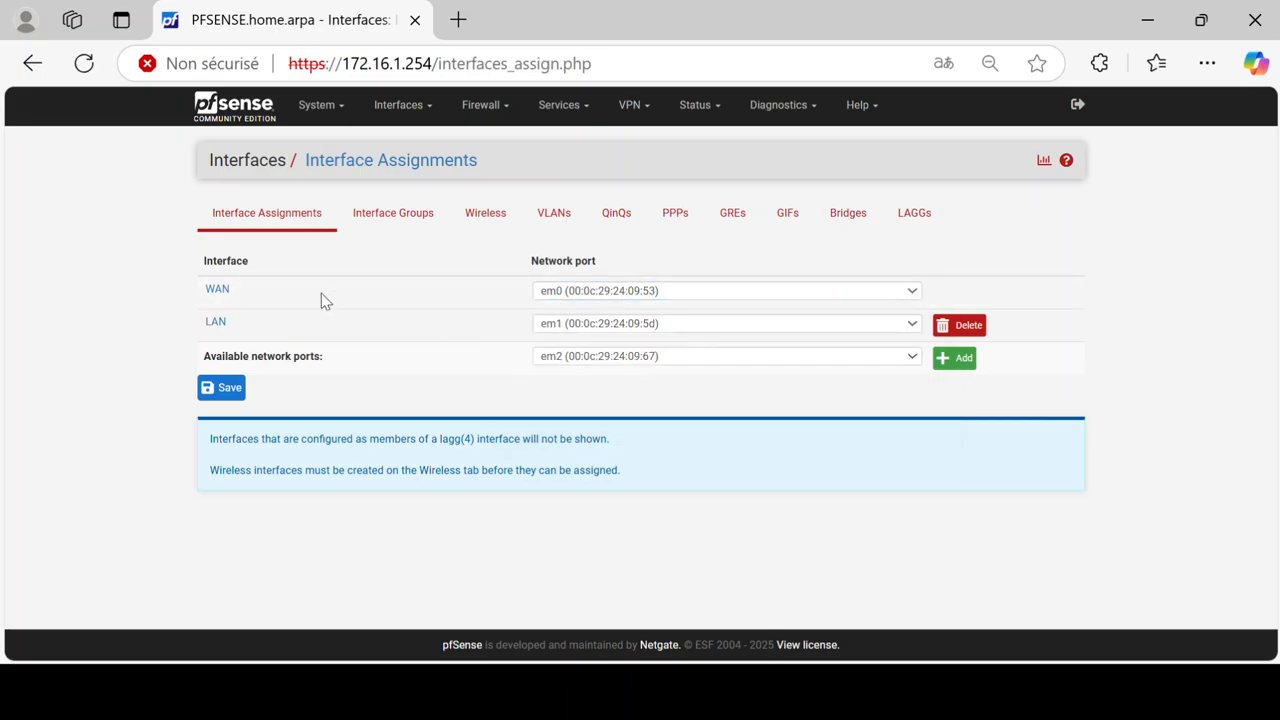
pyautogui.click(580, 328)
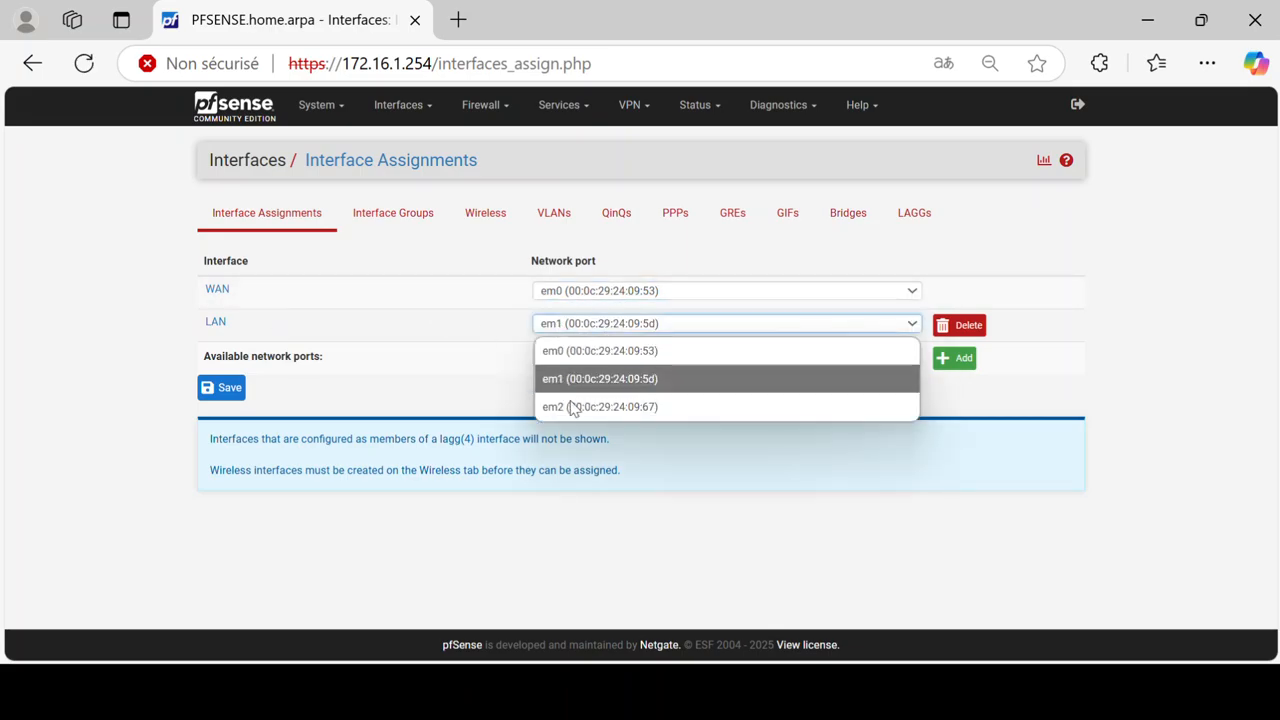
pyautogui.click(437, 308)
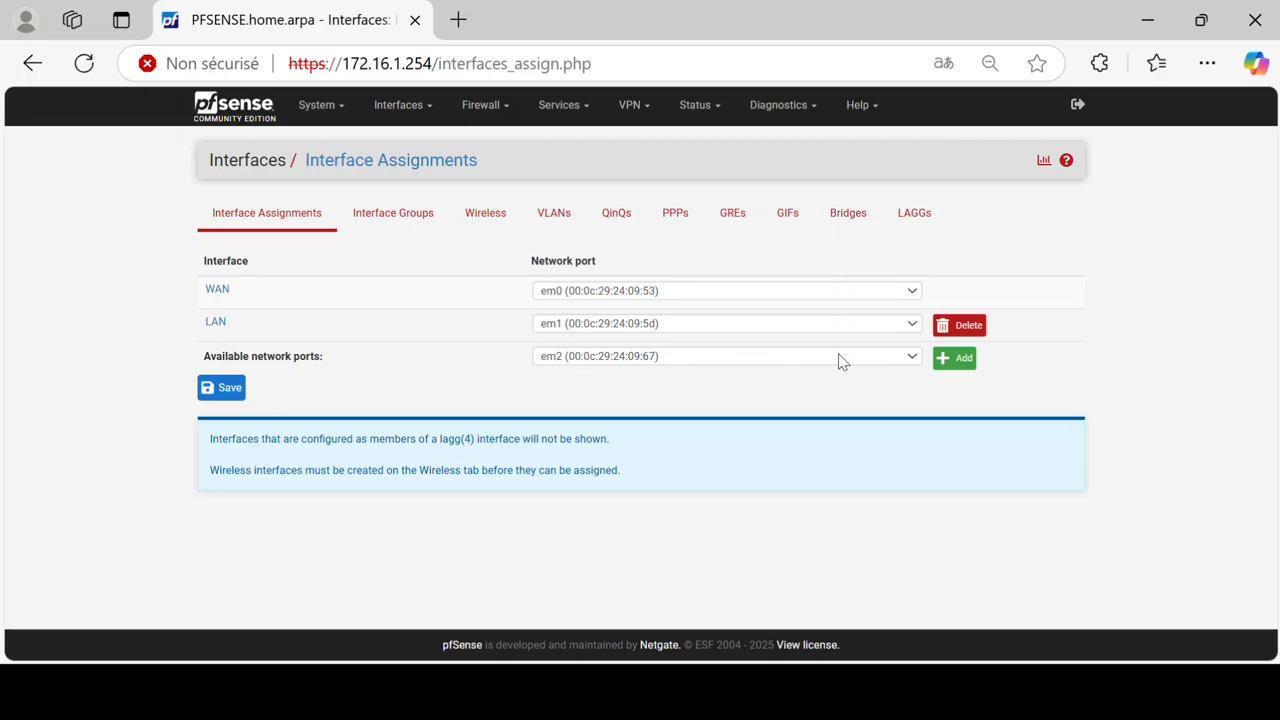
# Add the available network port em2 as a new interface and open the configuration page of OPT1.
pyautogui.click(940, 360)
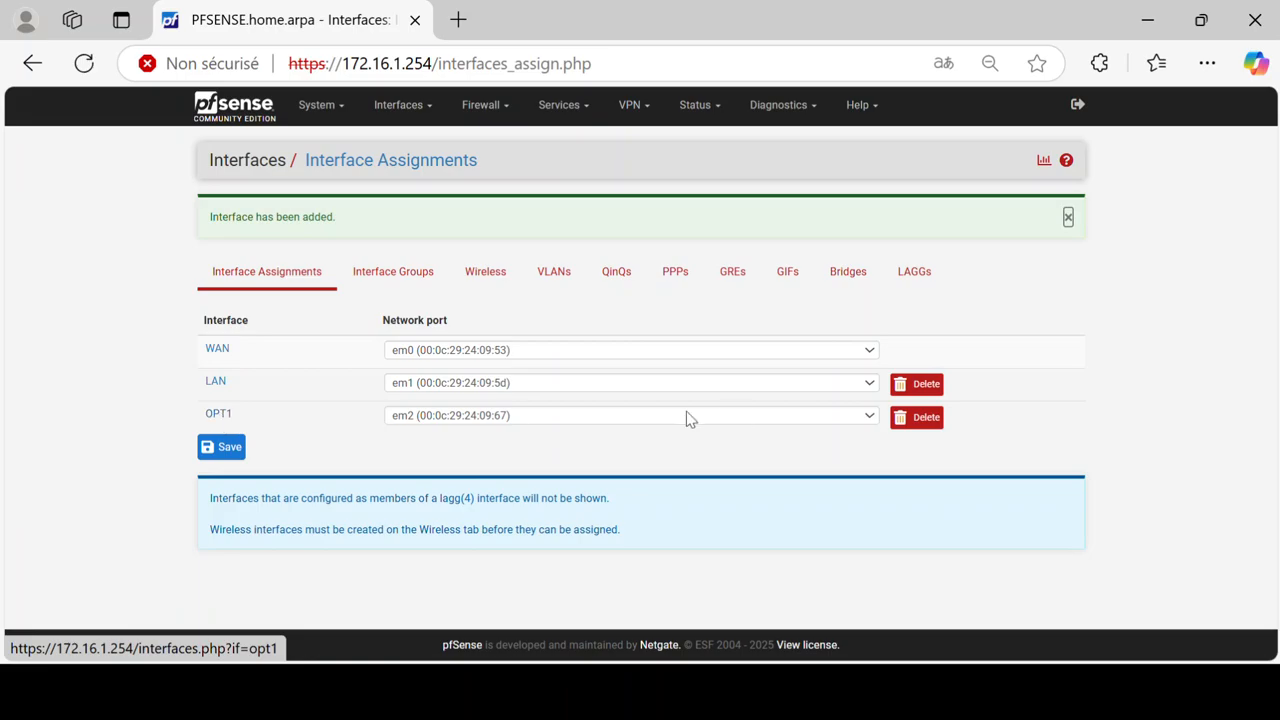
pyautogui.middleClick(216, 418)
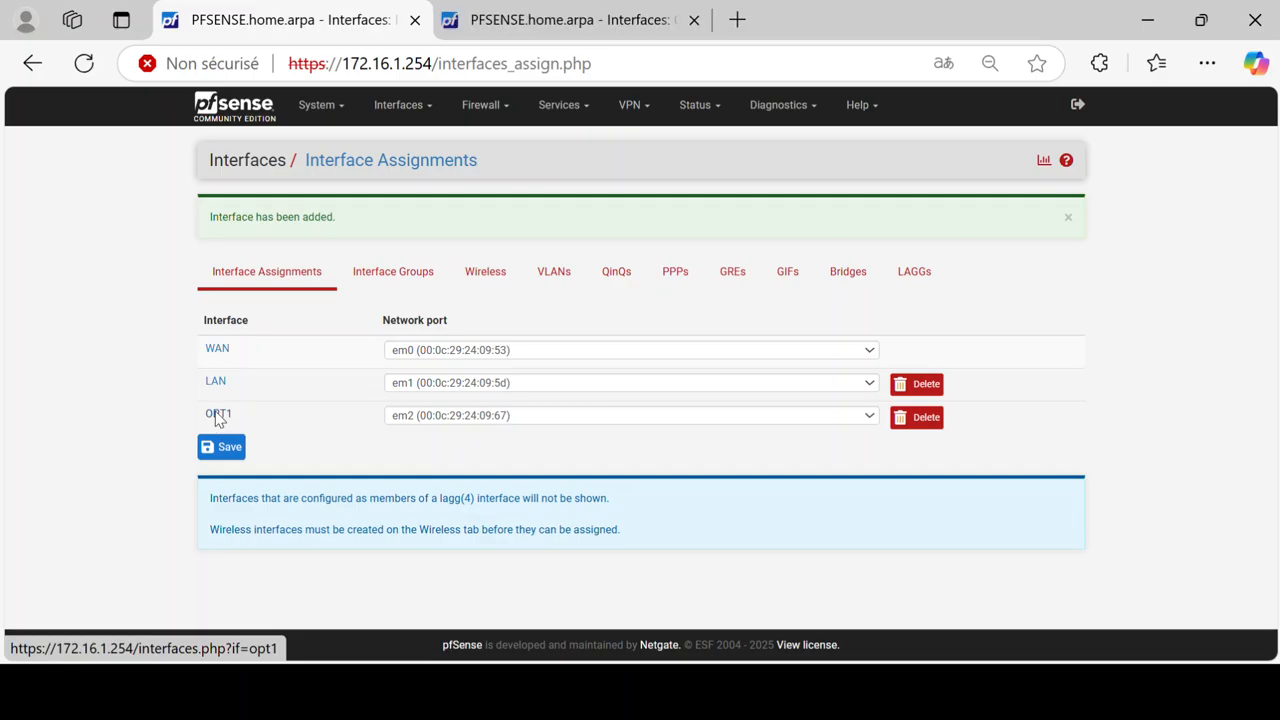
pyautogui.click(218, 416)
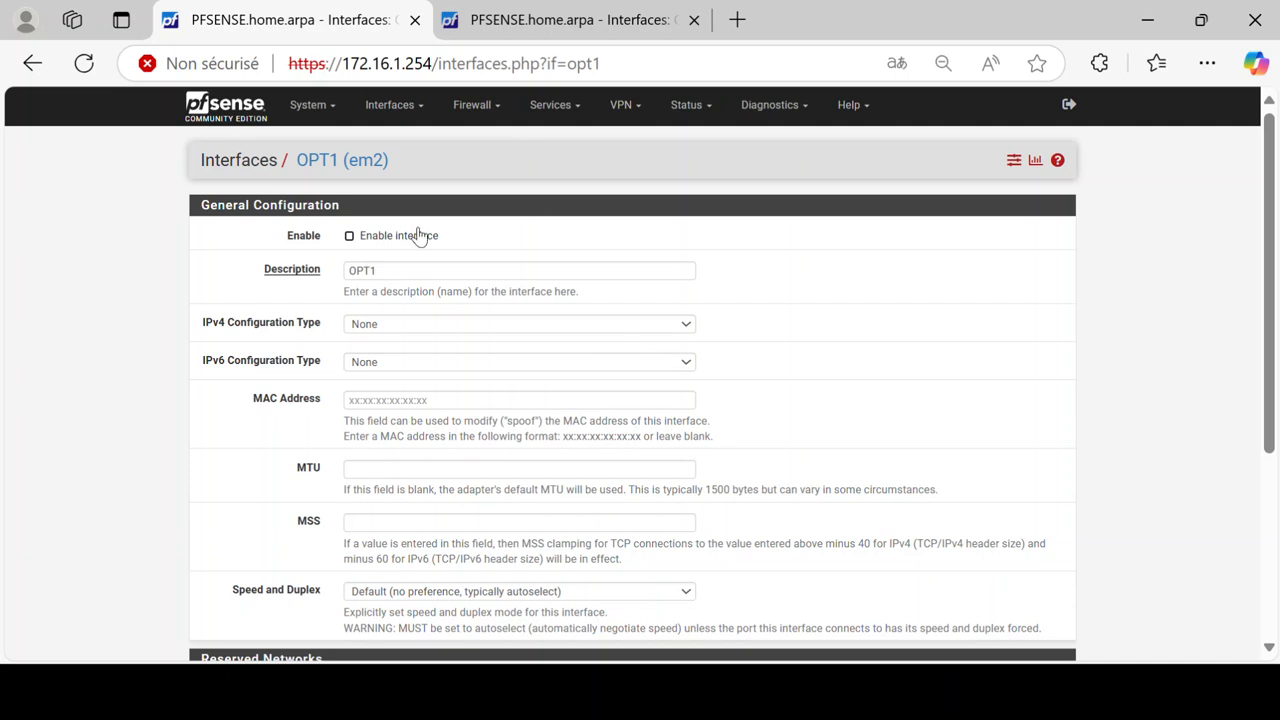
# Enable the OPT1 interface and set its description to DMZ.
pyautogui.click(349, 237)
pyautogui.moveTo(397, 272); pyautogui.dragTo(237, 260)
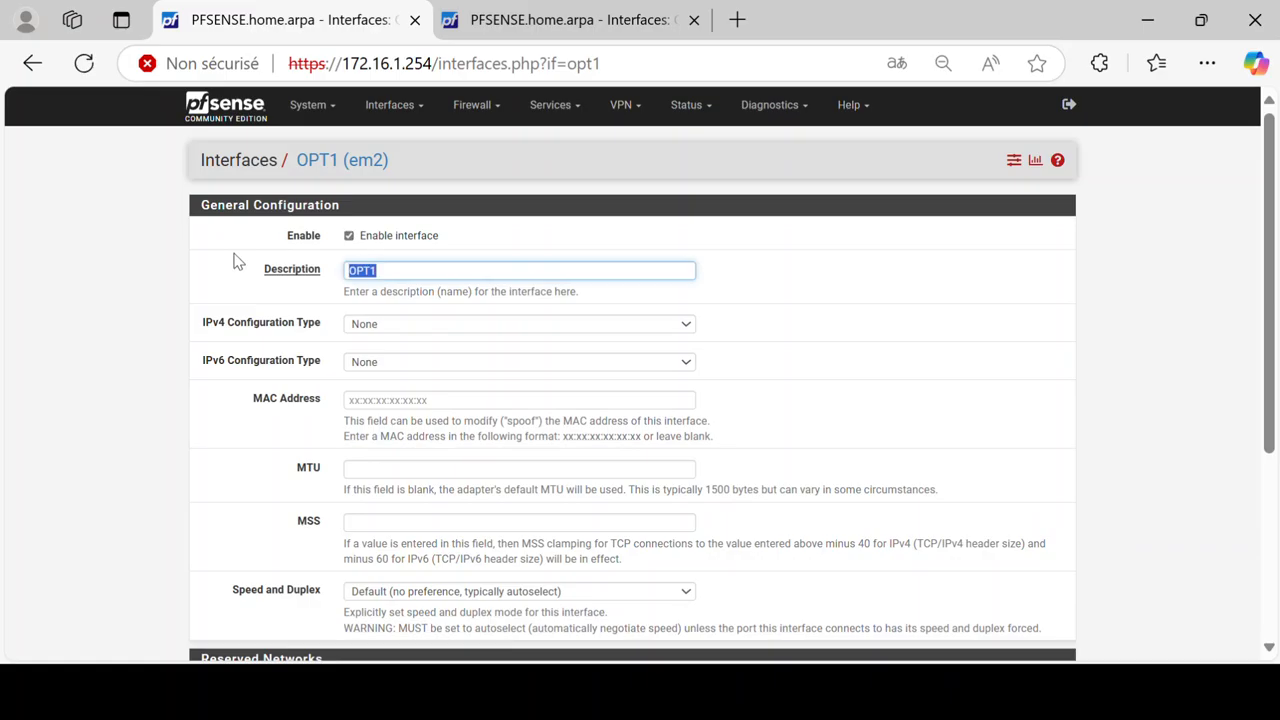
pyautogui.write('DMZ')
# Consult the network diagram in PowerPoint for the DMZ interface's addressing and return to the pfSense page in Edge.
pyautogui.click(206, 692)
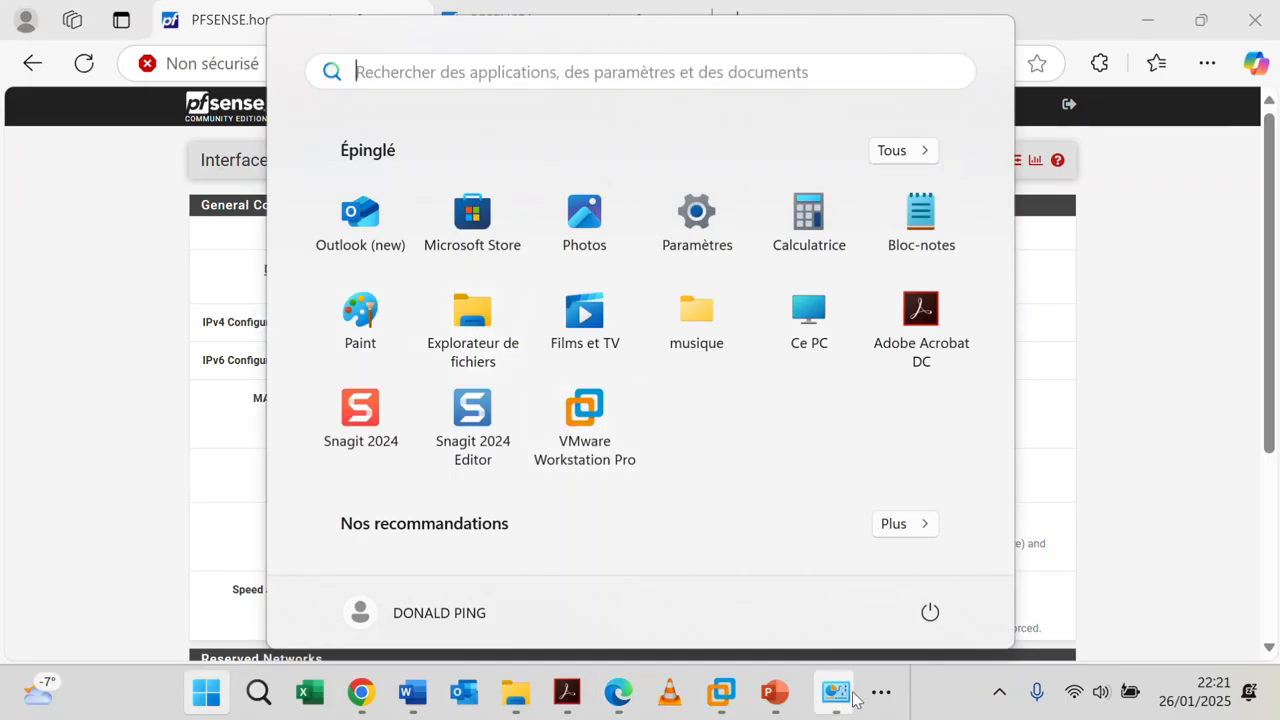
pyautogui.moveTo(775, 692)
pyautogui.click(750, 600)
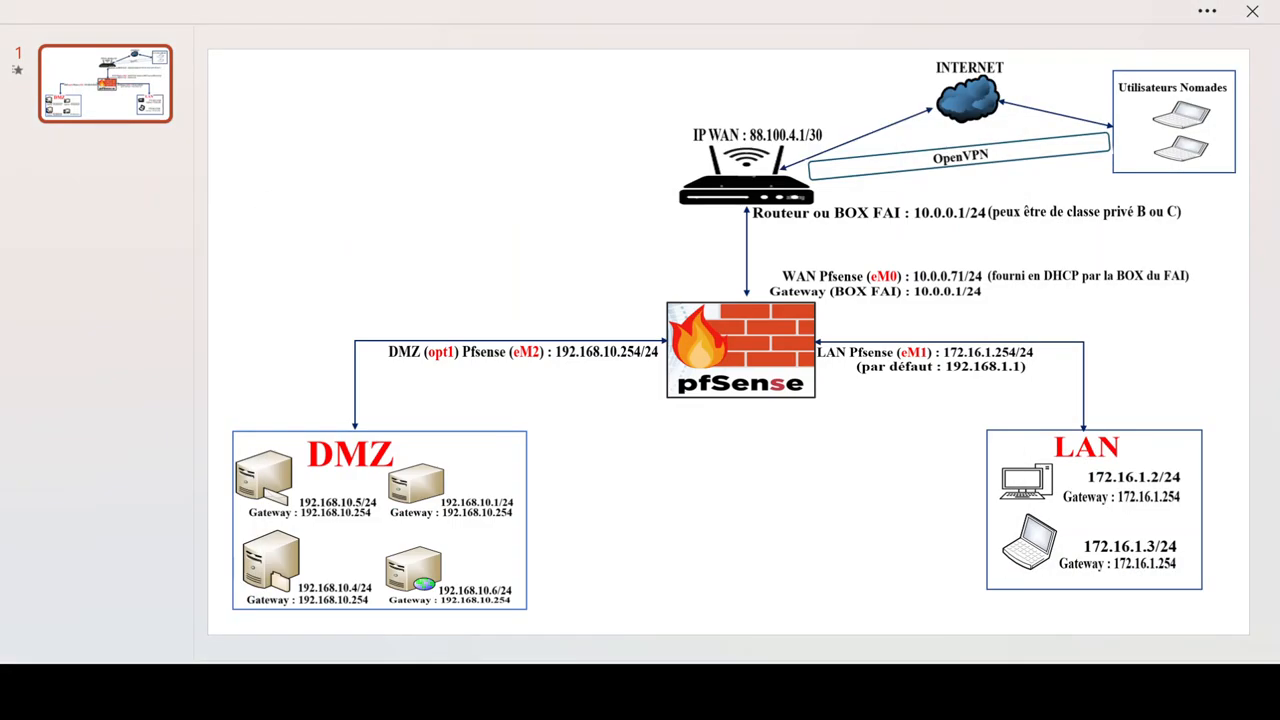
pyautogui.press('super')
pyautogui.click(118, 312)
pyautogui.press('super')
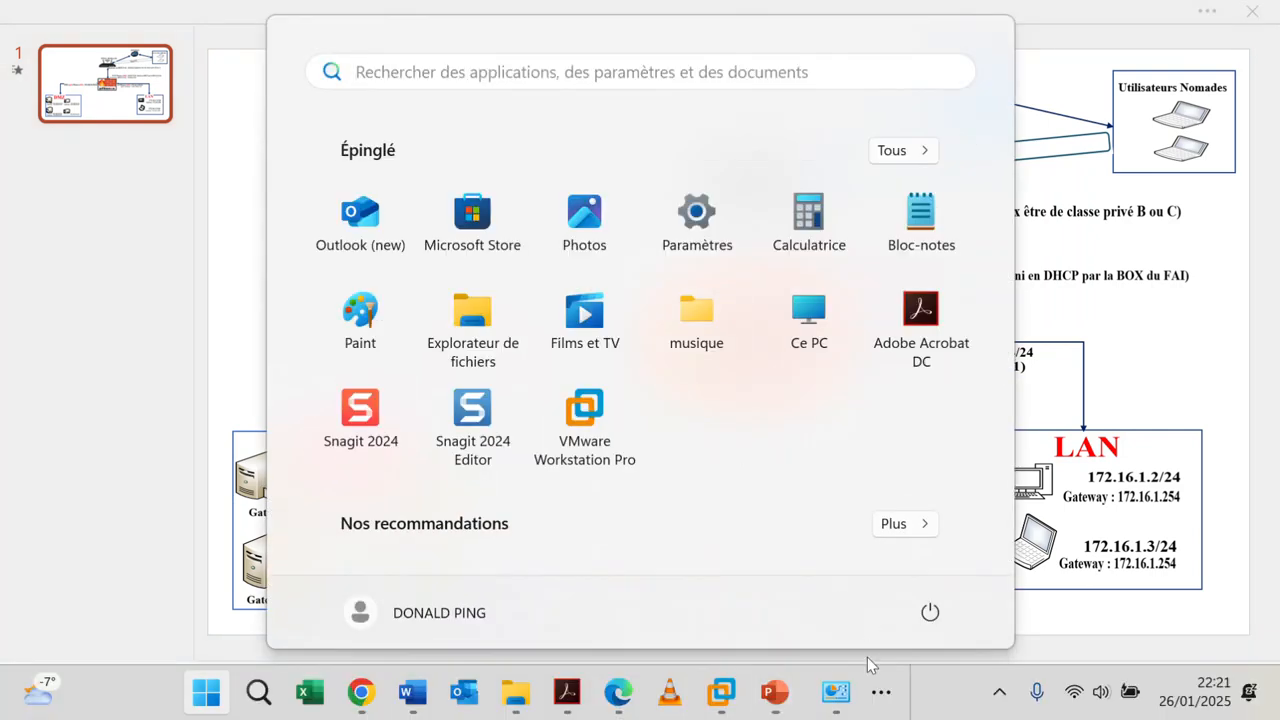
pyautogui.click(618, 691)
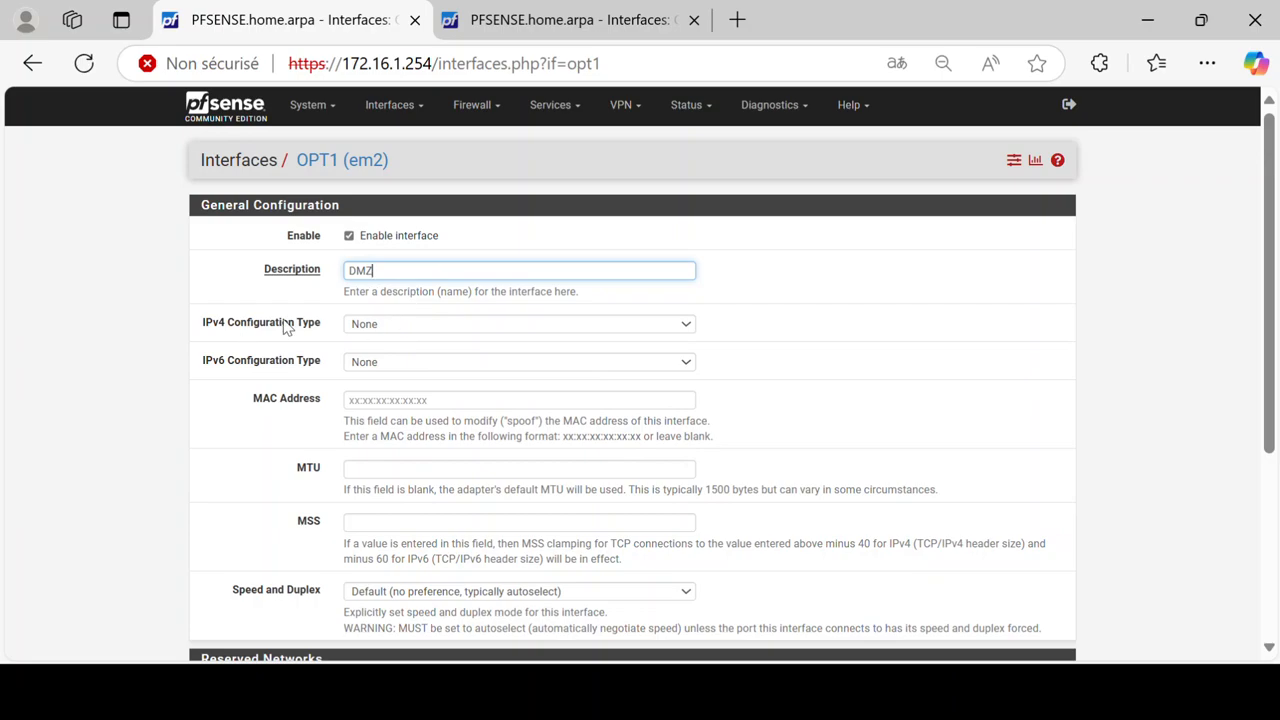
# Set the DMZ interface's IPv4 configuration type to Static IPv4.
pyautogui.click(380, 325)
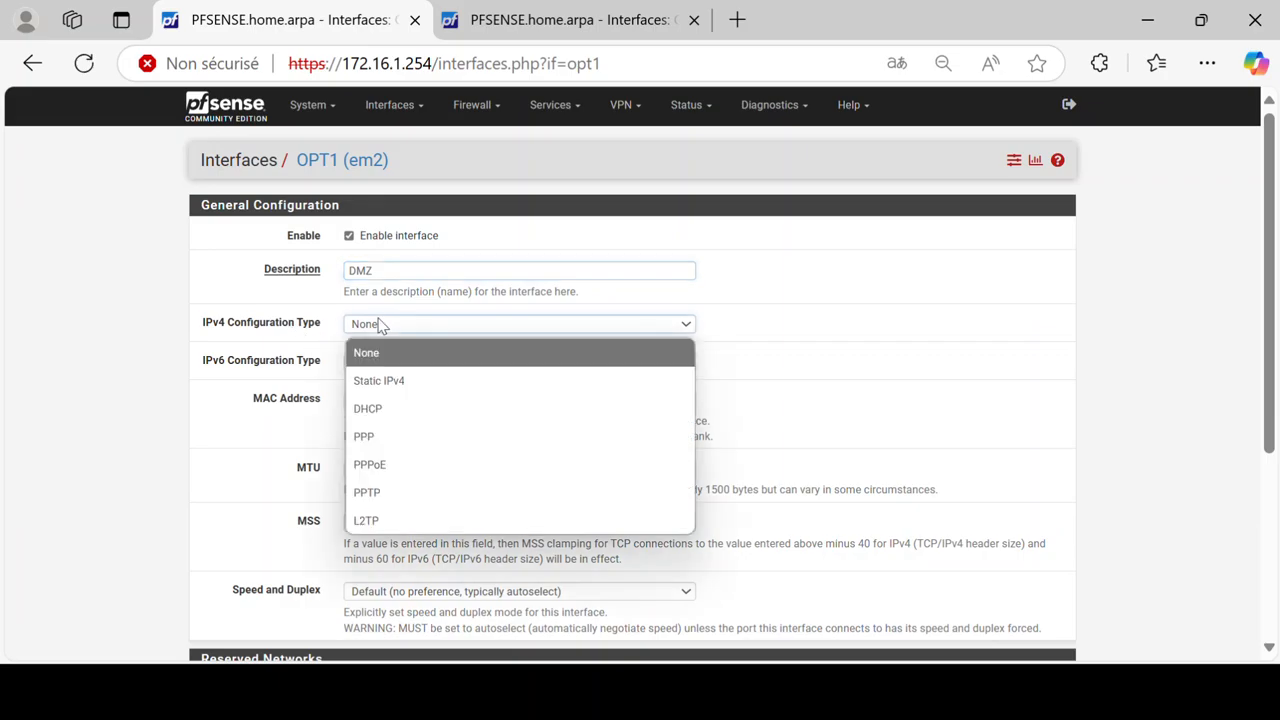
pyautogui.click(383, 381)
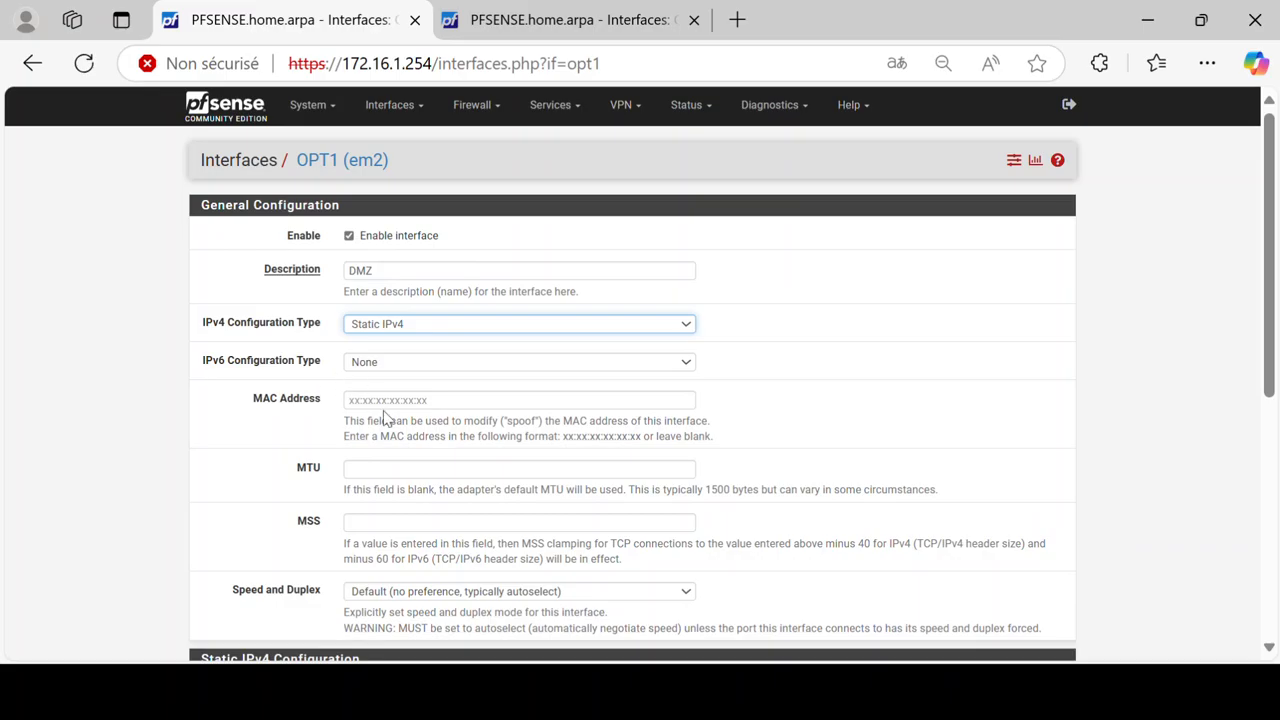
pyautogui.scroll(-3, 386, 420)
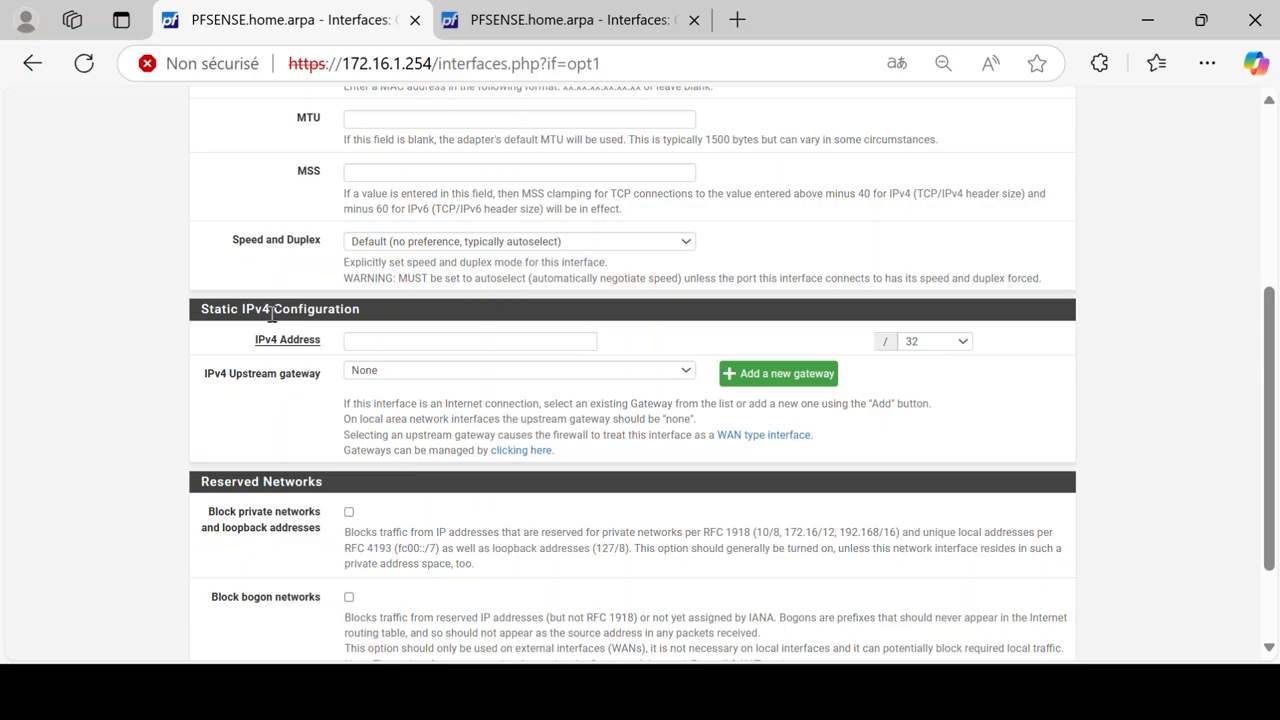
# Set the DMZ interface's static IPv4 address to 192.168.10.254 with a /24 prefix.
pyautogui.click(366, 339)
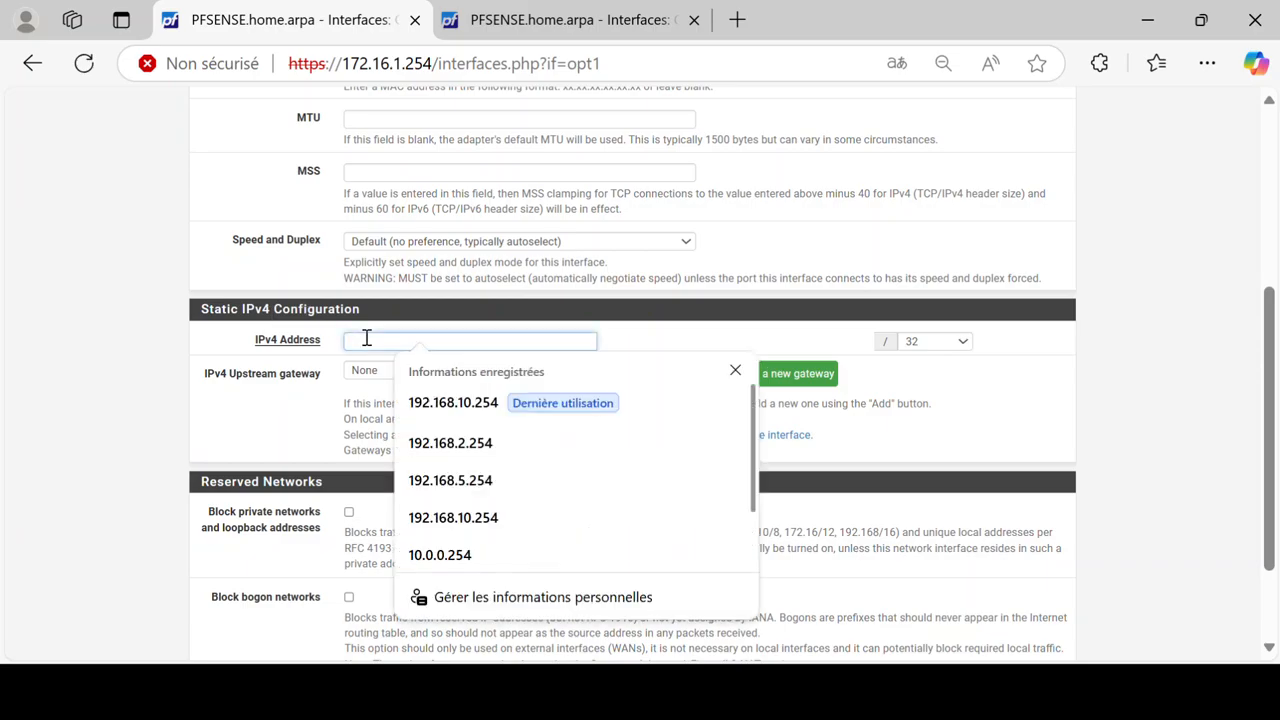
pyautogui.write('192.168.10.25')
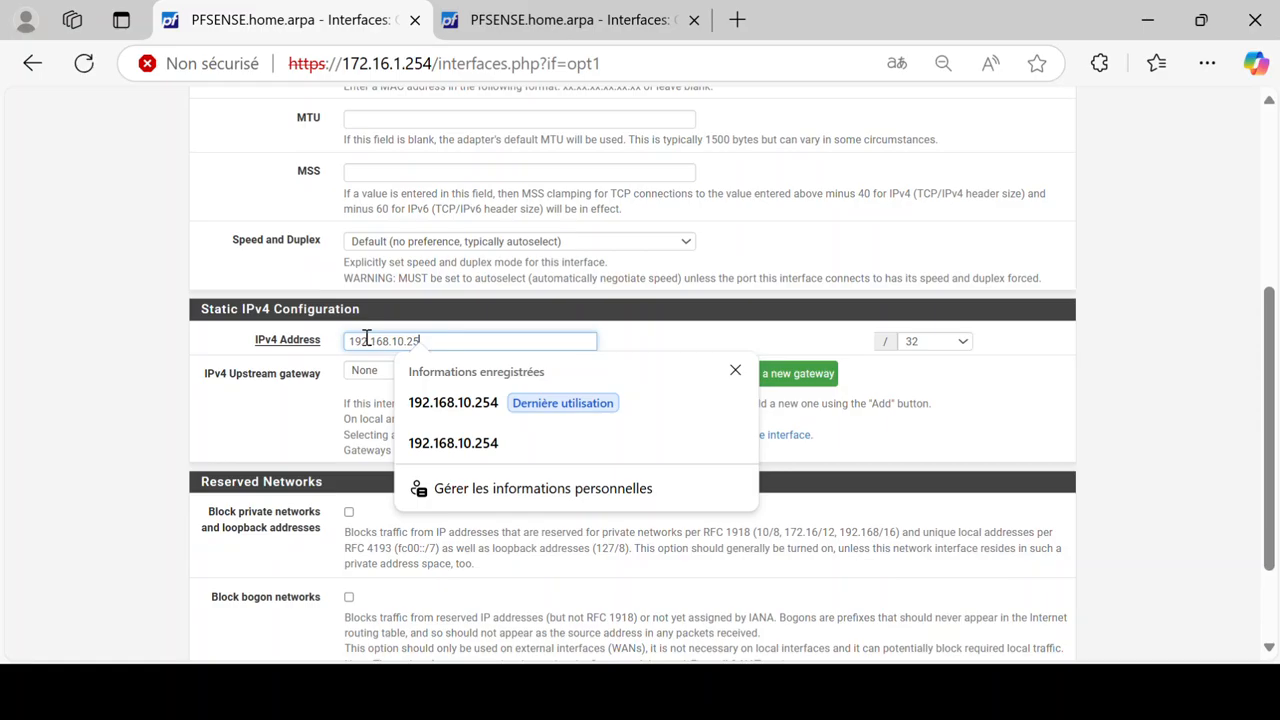
pyautogui.write('4')
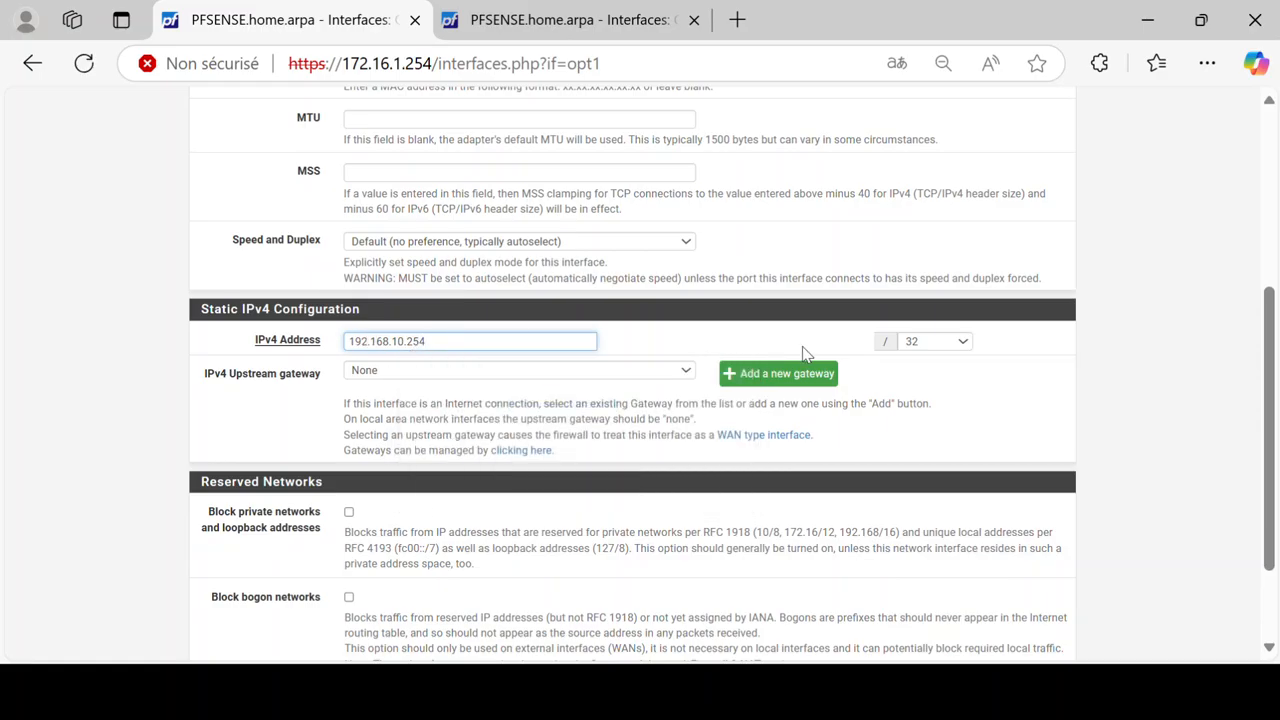
pyautogui.click(962, 344)
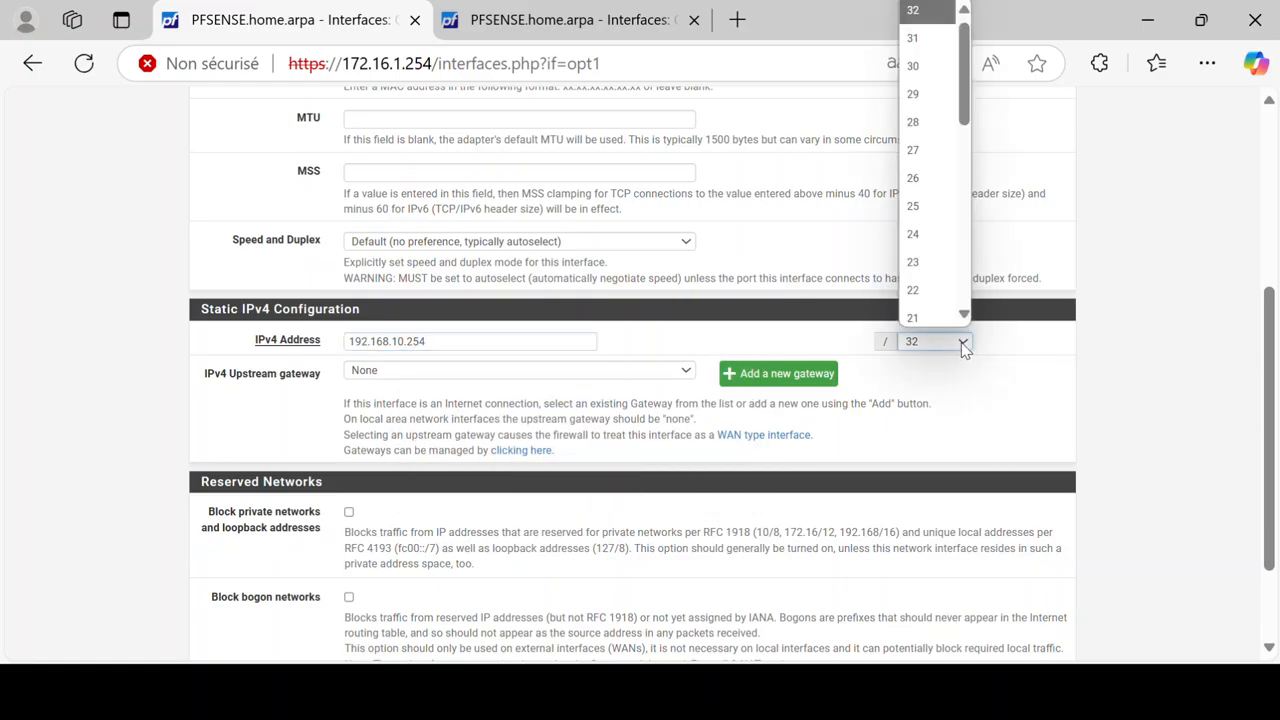
pyautogui.click(926, 231)
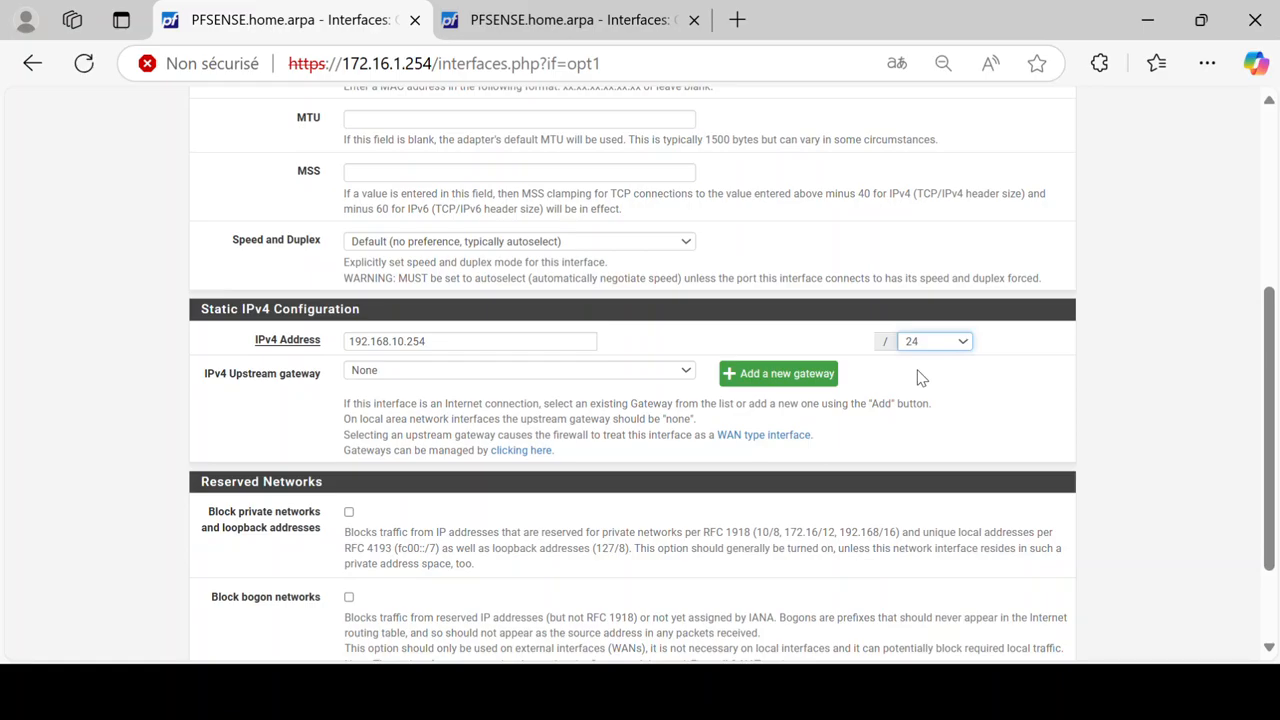
# Save the DMZ interface configuration and apply the changes.
pyautogui.scroll(-2, 1000, 374)
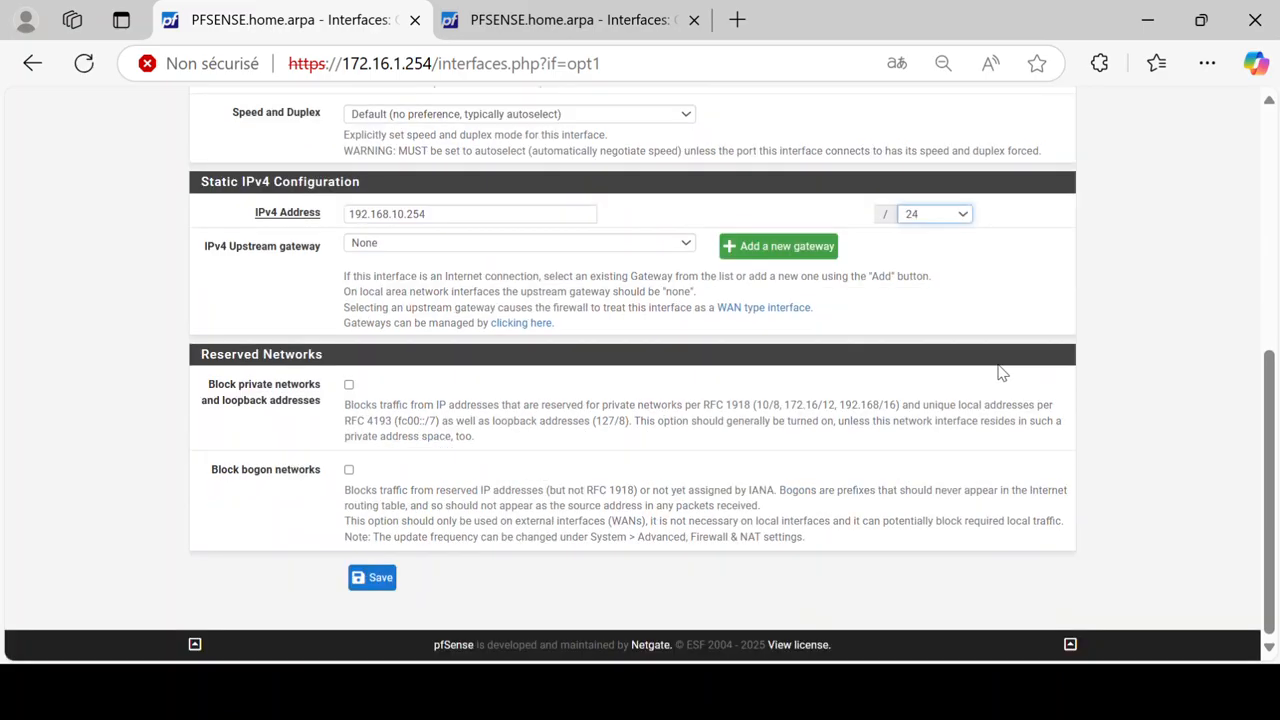
pyautogui.click(380, 582)
pyautogui.click(380, 580)
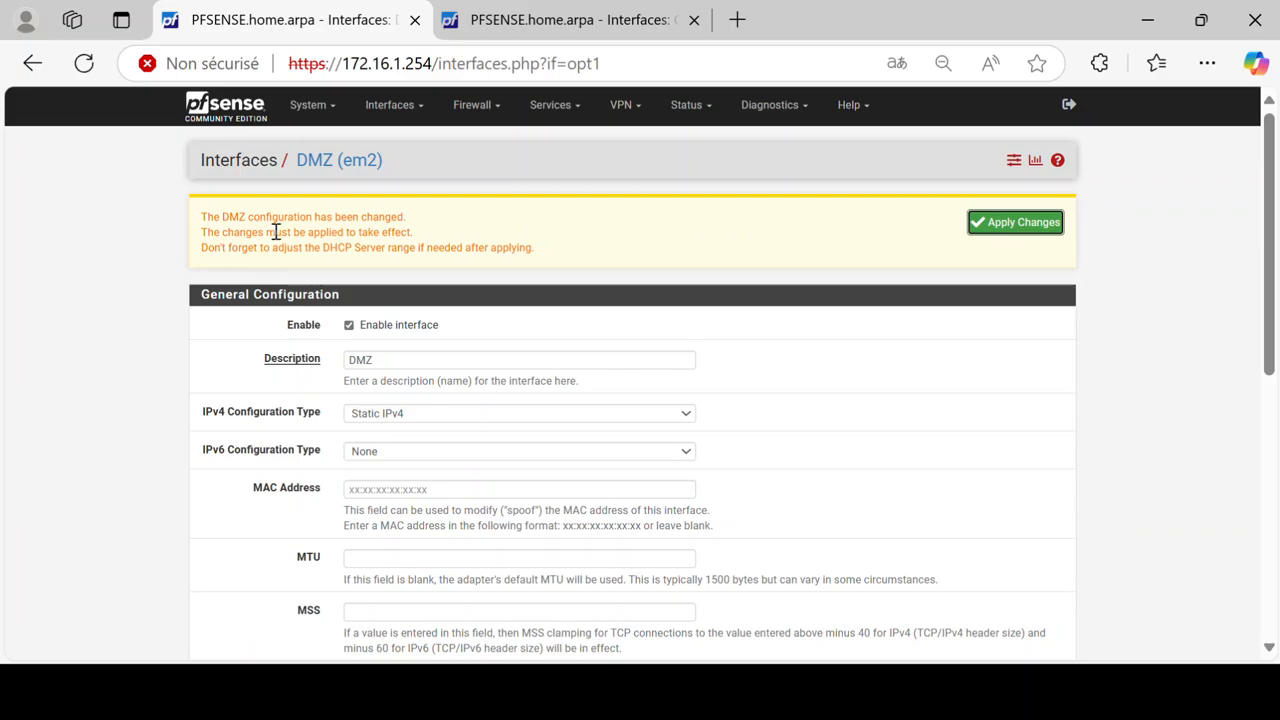
pyautogui.click(1013, 230)
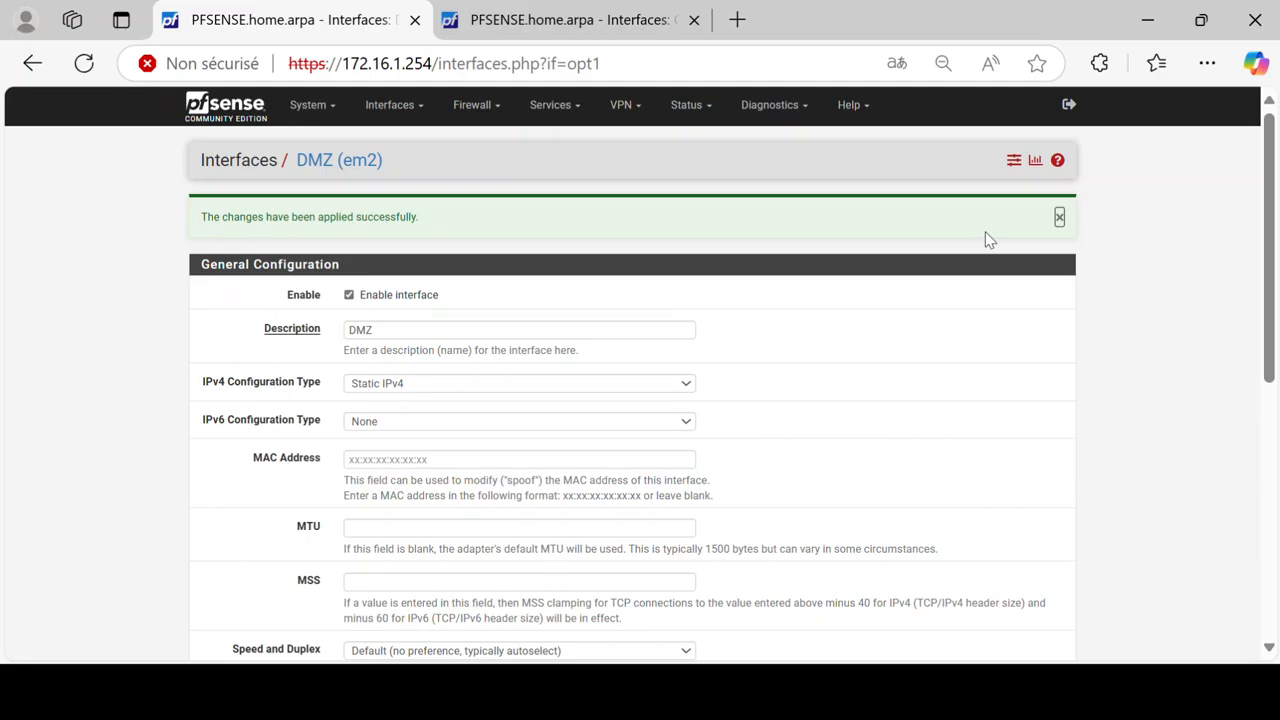
# Review the interface assignments, and check the interface addresses on the pfSense dashboard.
pyautogui.click(420, 108)
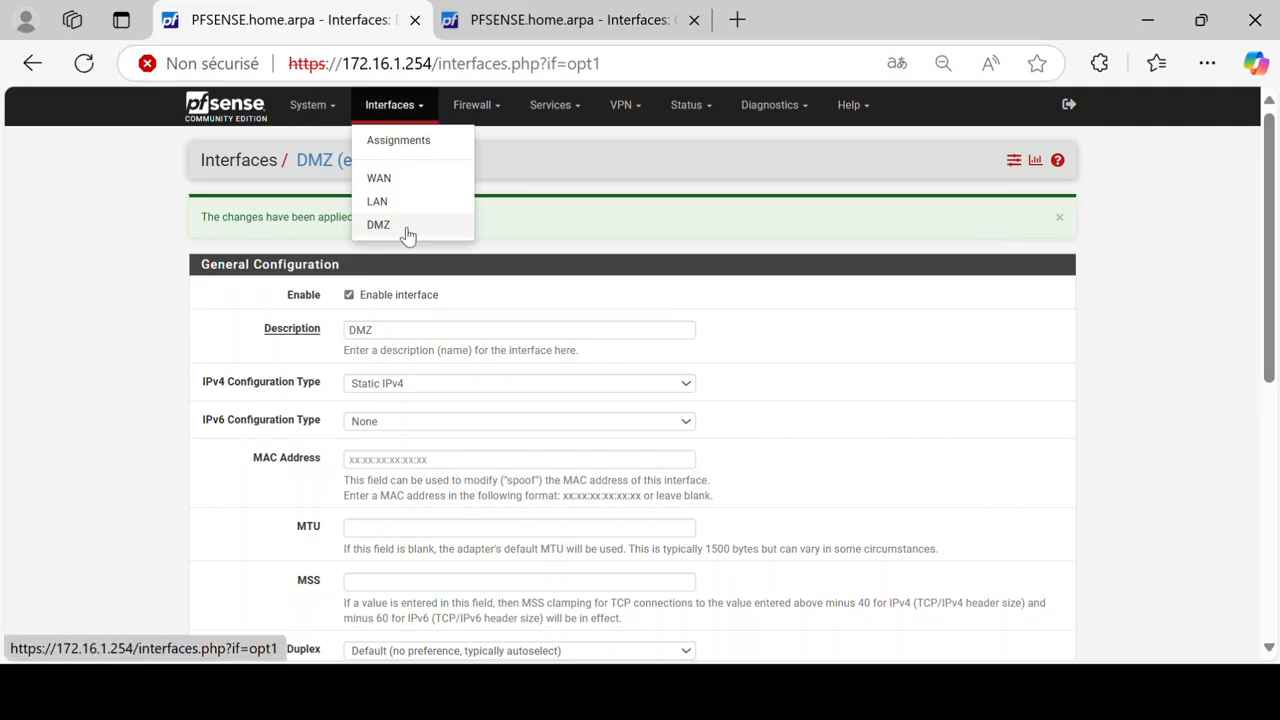
pyautogui.click(400, 147)
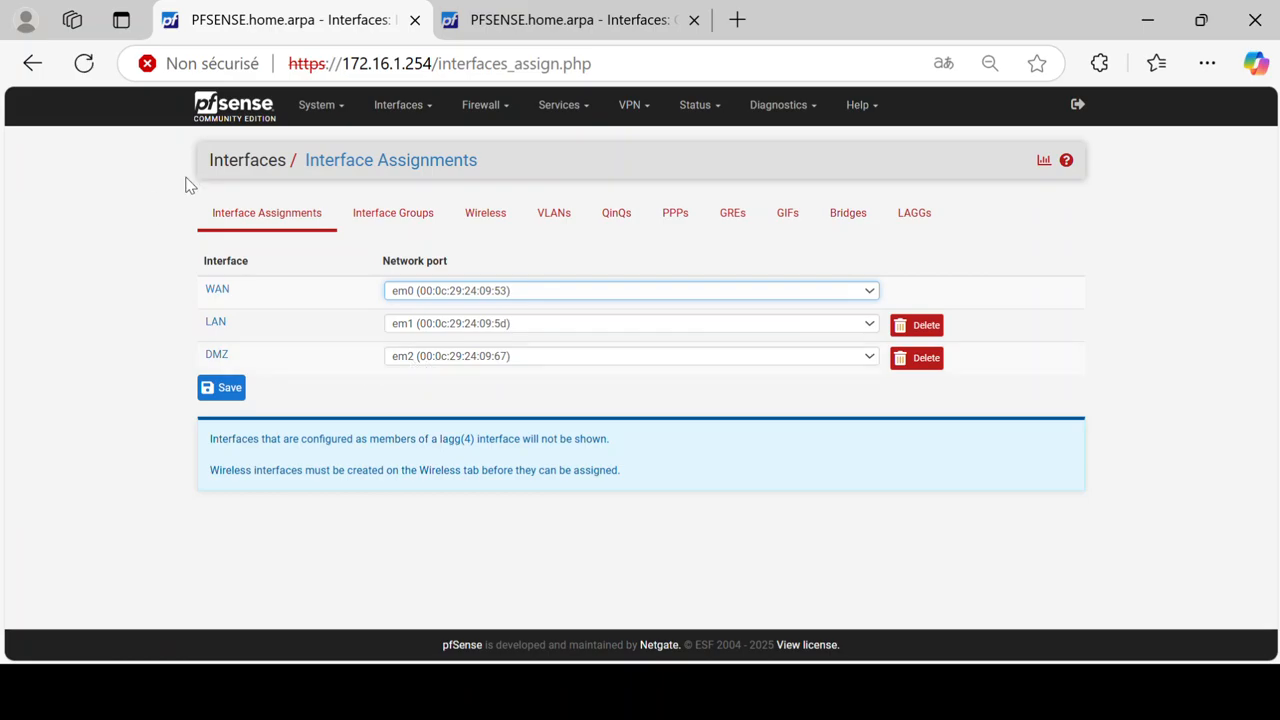
pyautogui.click(236, 115)
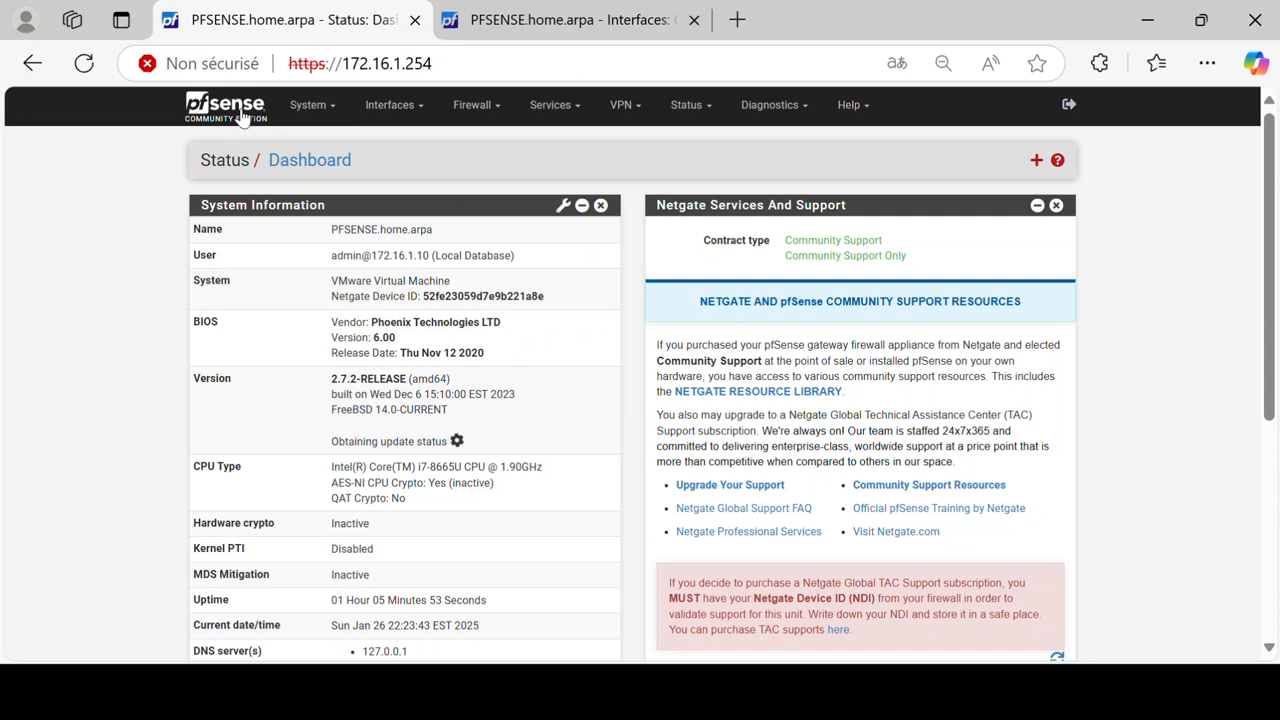
pyautogui.scroll(-5, 1165, 275)
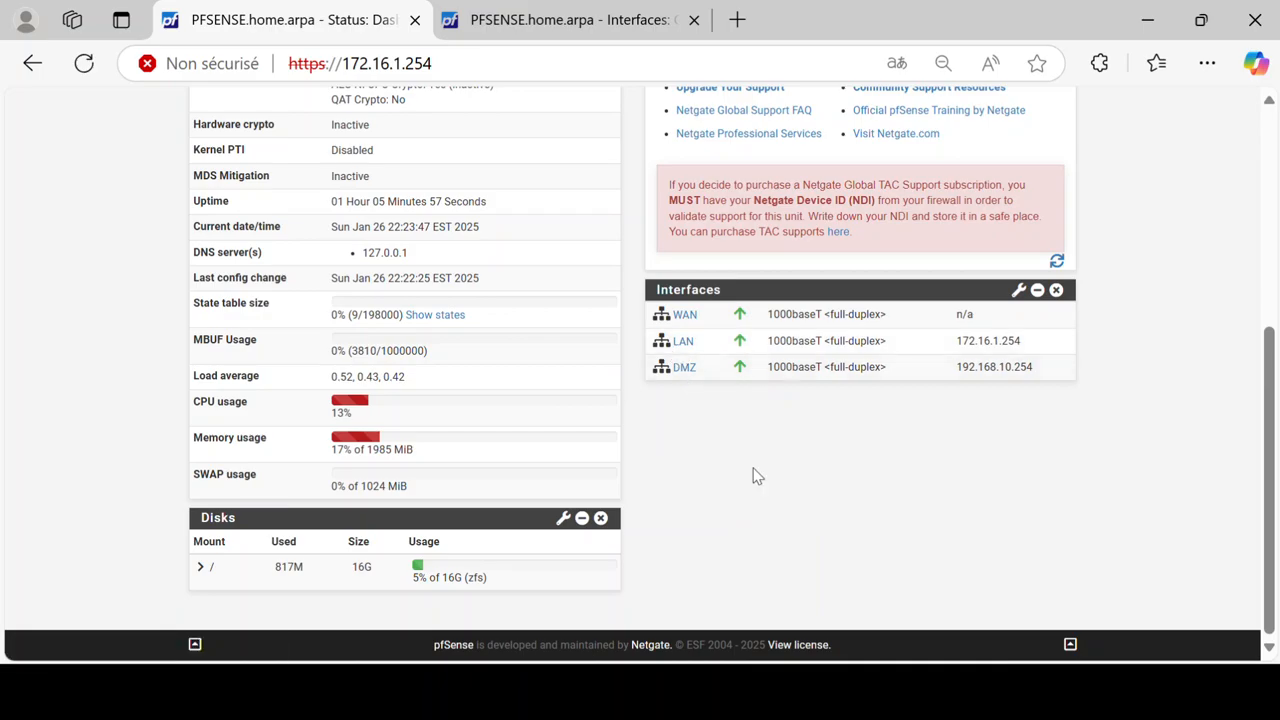
# Switch to the PSENSE virtual machine in VMware Workstation and redisplay its console menu to check the interface list.
pyautogui.press('super')
pyautogui.moveTo(721, 668)
pyautogui.click(1118, 540)
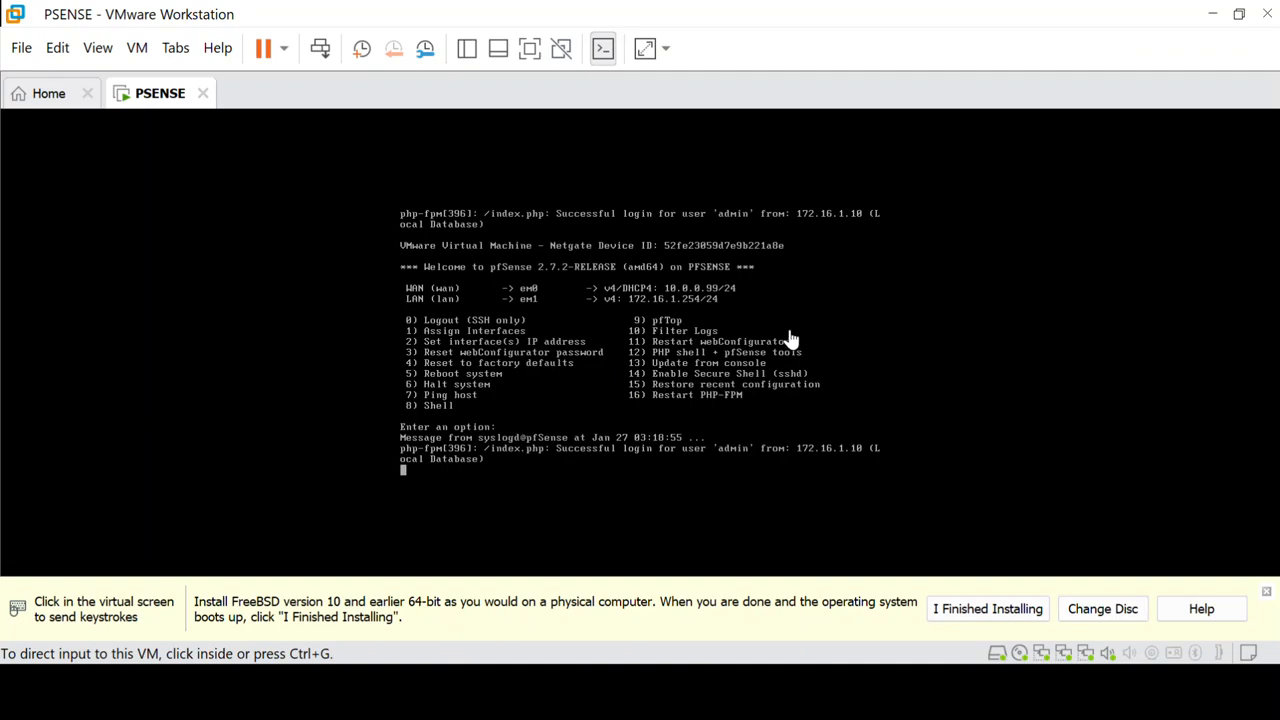
pyautogui.click(738, 342)
pyautogui.press('Return')
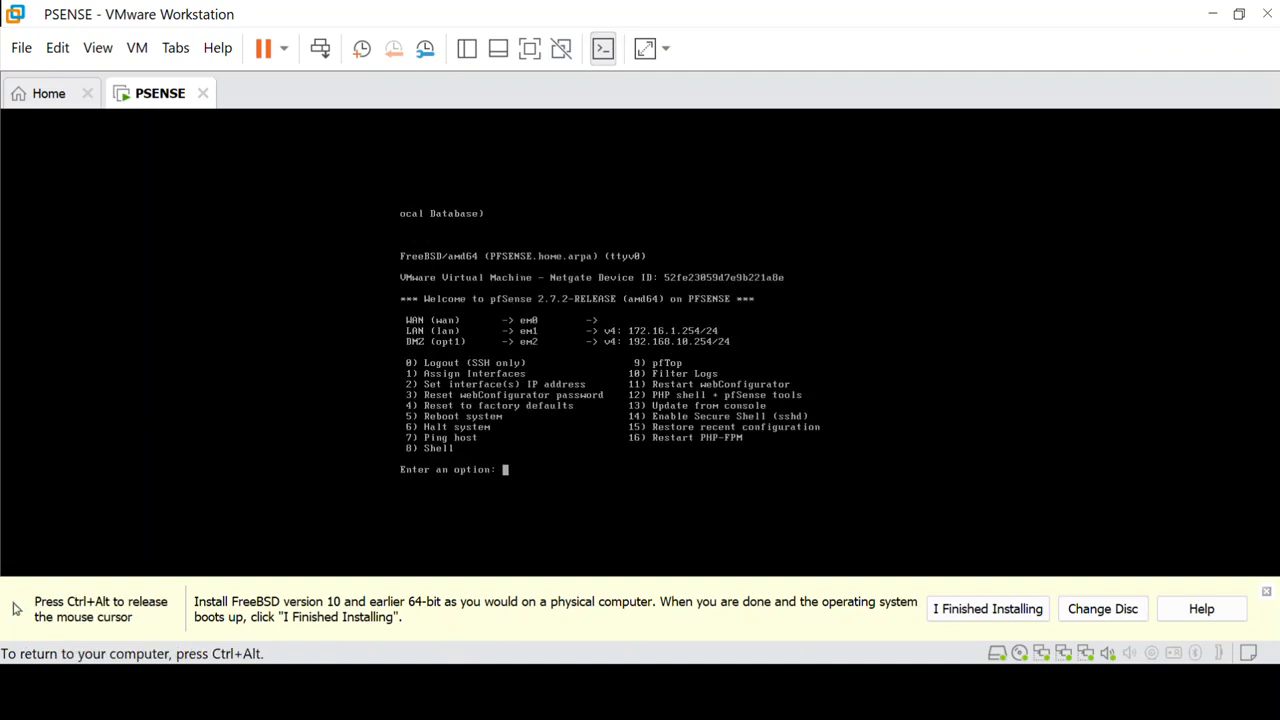
pyautogui.hotkey('ctrl', 'alt')
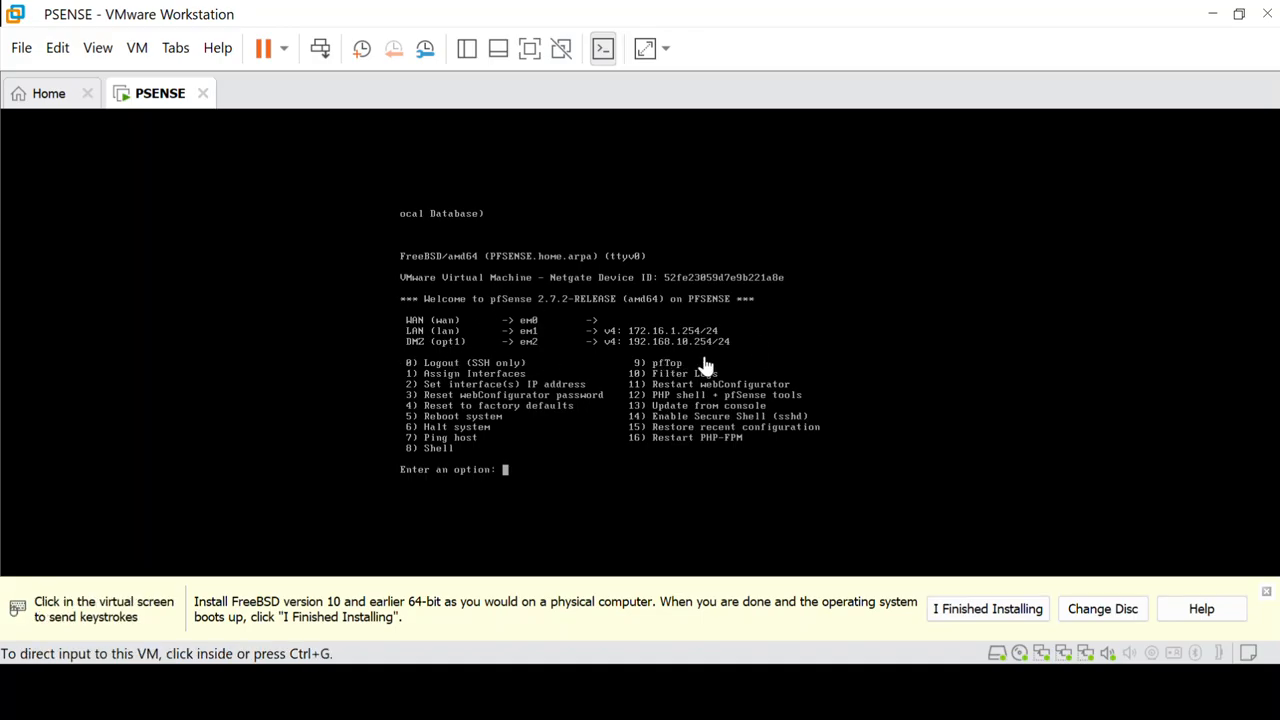
# Refresh the pfSense console menu several more times to recheck the WAN interface's address.
pyautogui.press('super')
pyautogui.click(1135, 316)
pyautogui.click(902, 333)
pyautogui.press('Return')
pyautogui.press('Return')
pyautogui.press('Return')
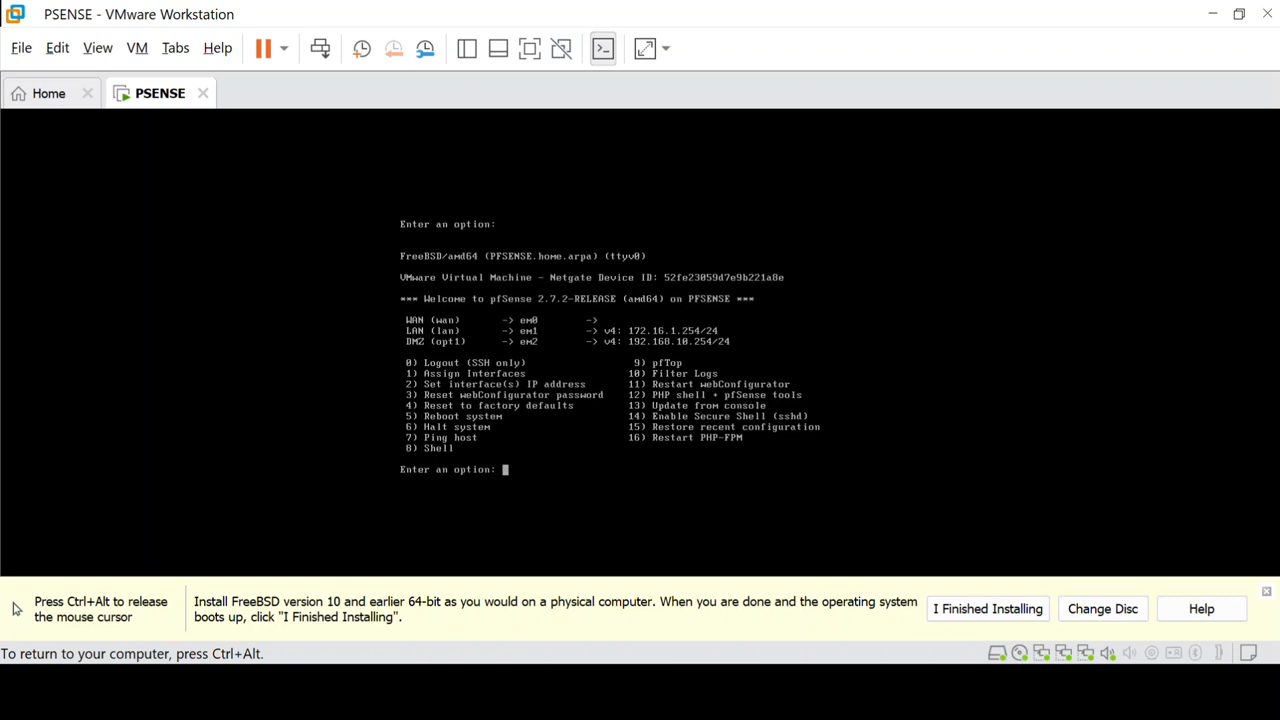
pyautogui.hotkey('ctrl', 'alt')
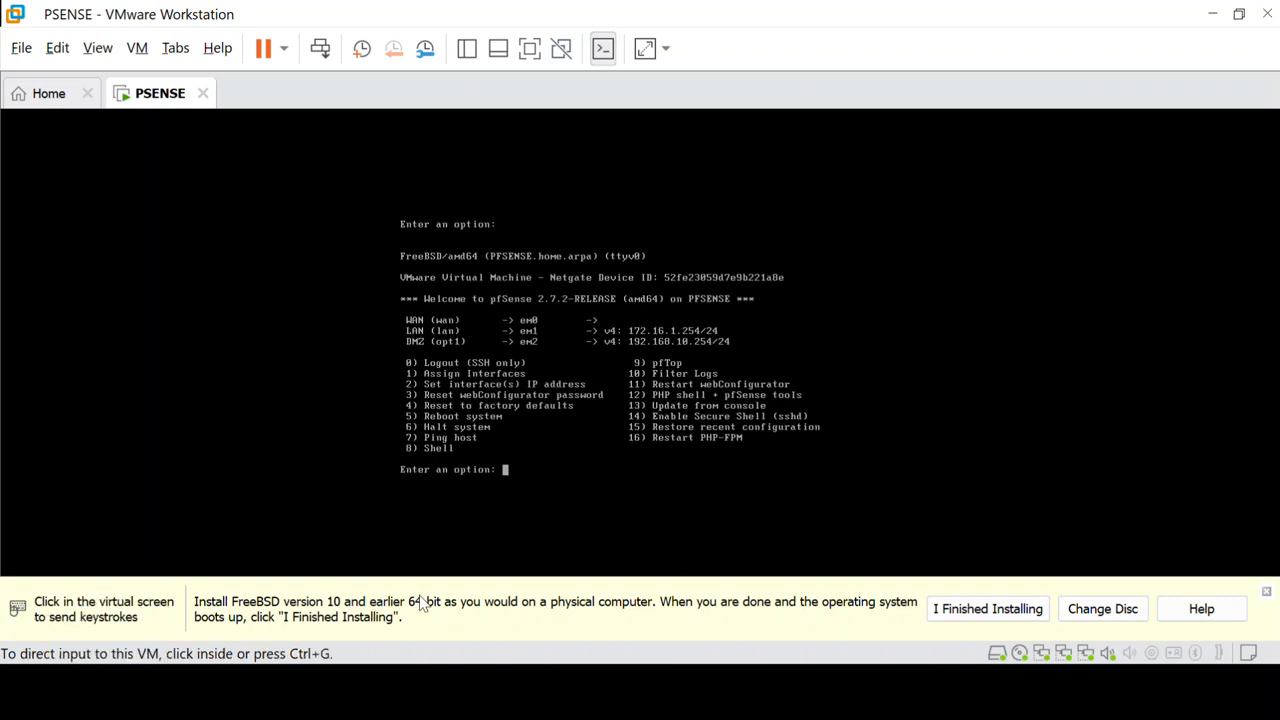
pyautogui.press('super')
pyautogui.click(881, 692)
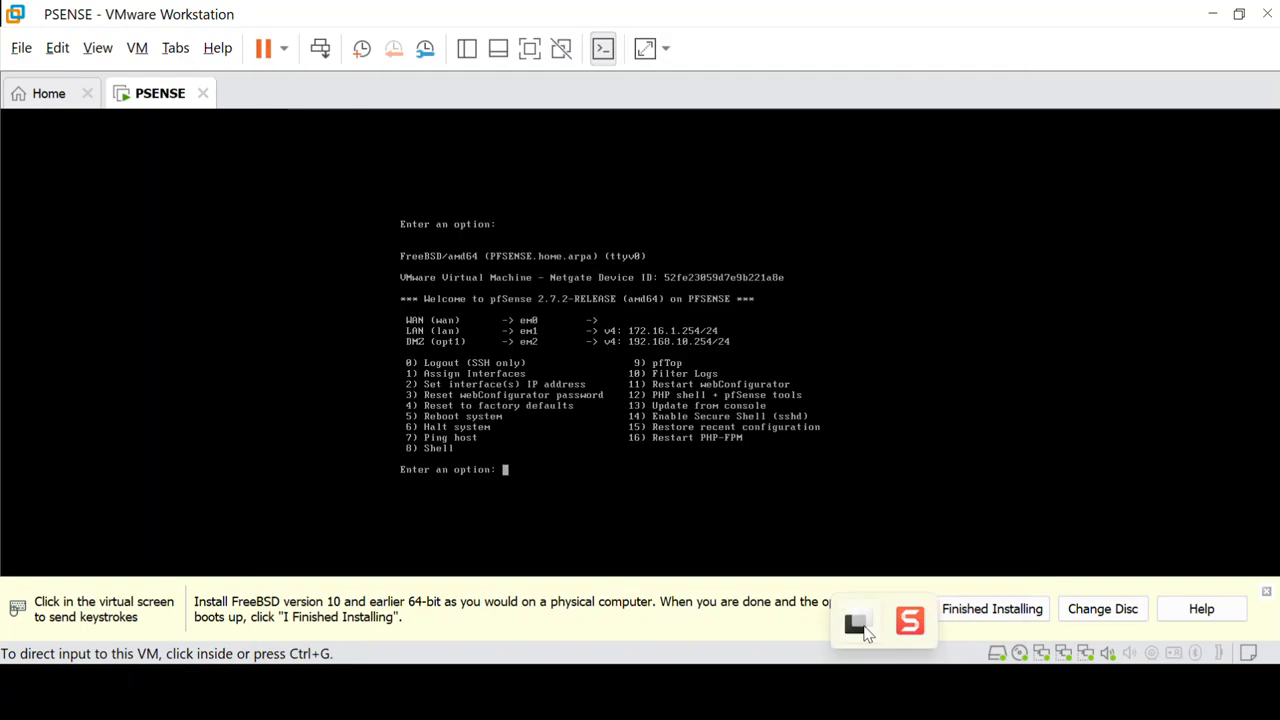
pyautogui.press('super+Tab')
pyautogui.click(111, 206)
pyautogui.click(378, 315)
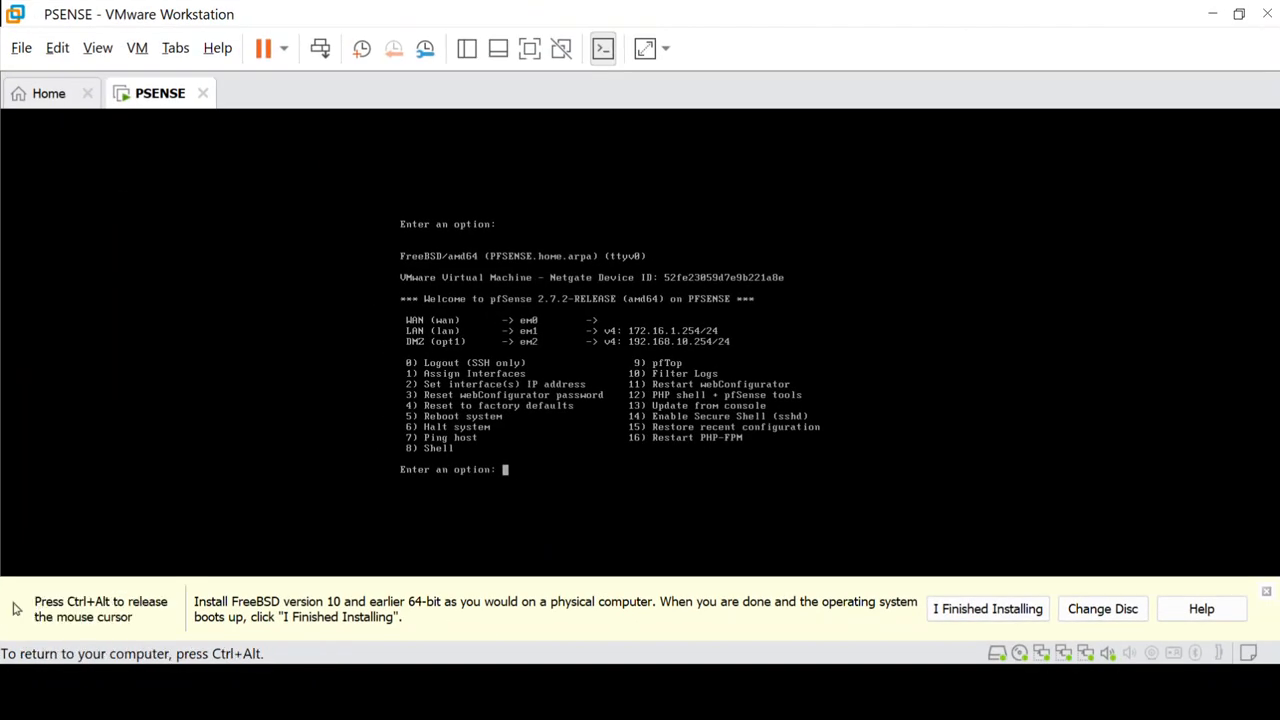
pyautogui.hotkey('ctrl', 'alt')
# Switch to the Windows command prompt and ping 8.8.8.8 to test the host's Internet connectivity.
pyautogui.click(206, 692)
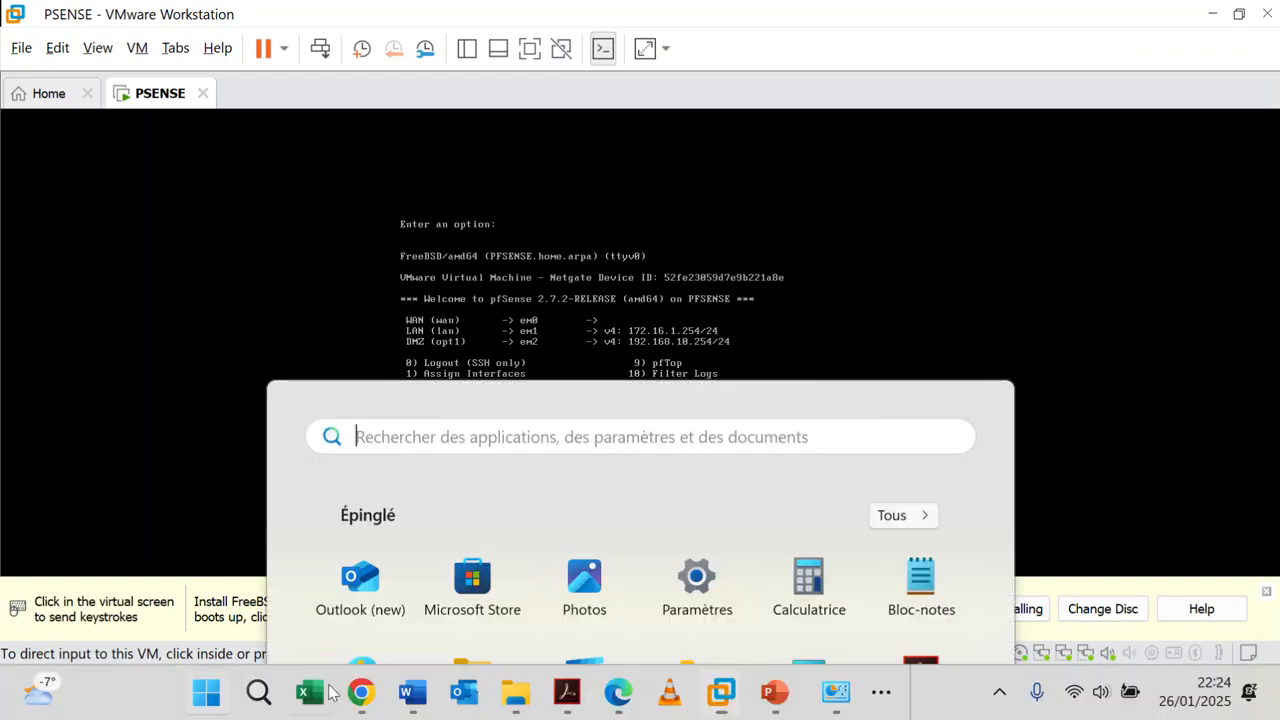
pyautogui.click(881, 692)
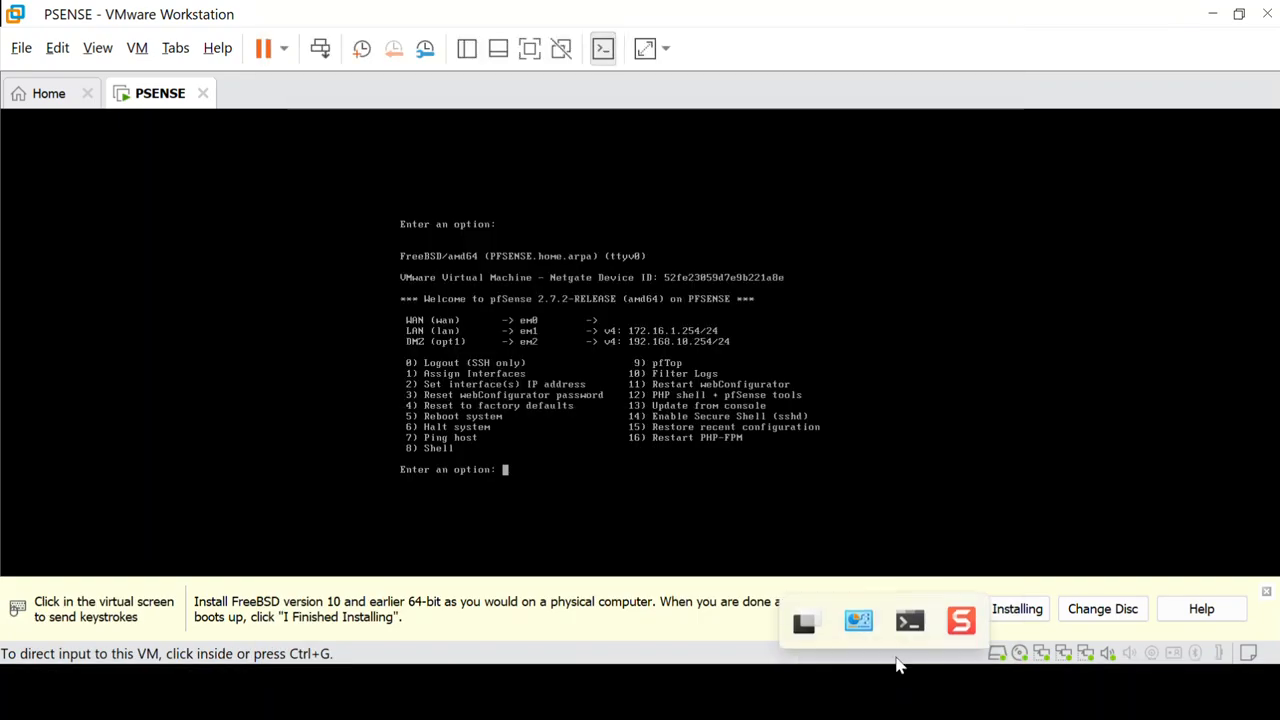
pyautogui.click(911, 625)
pyautogui.moveTo(424, 357); pyautogui.dragTo(340, 409)
pyautogui.write('PI')
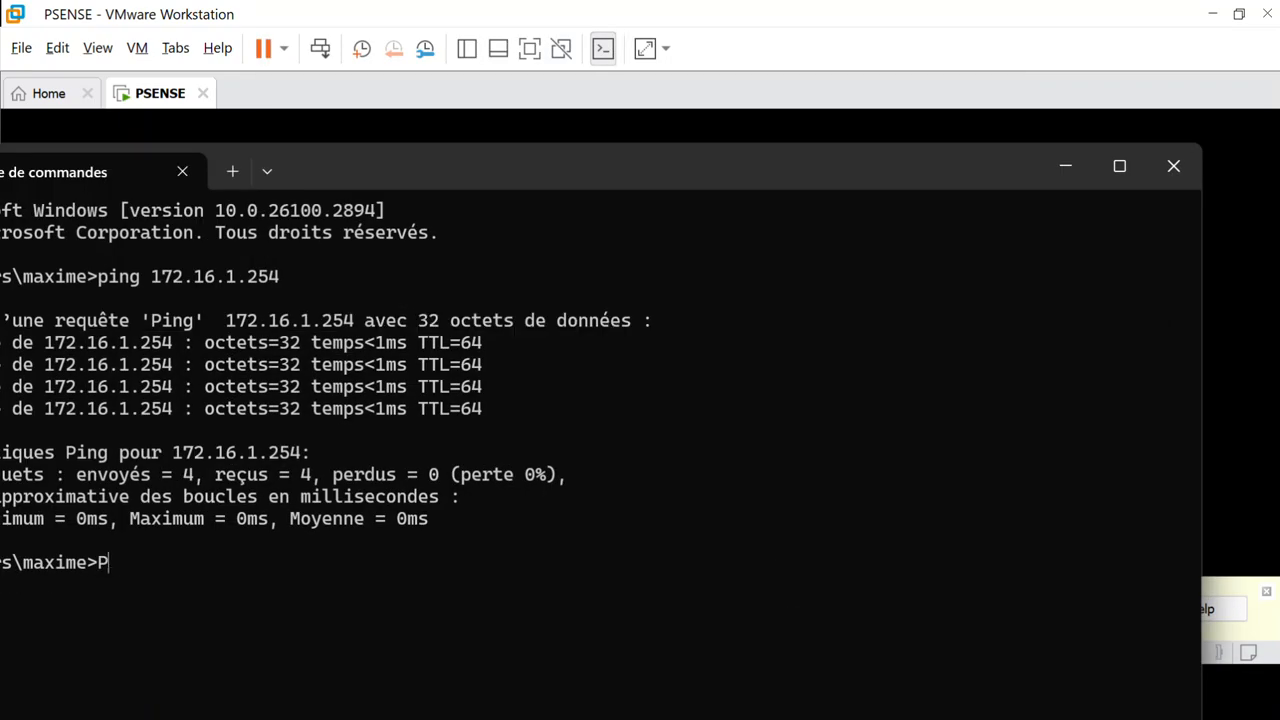
pyautogui.press('BackSpace')
pyautogui.press('BackSpace')
pyautogui.write('ping 8.88.8')
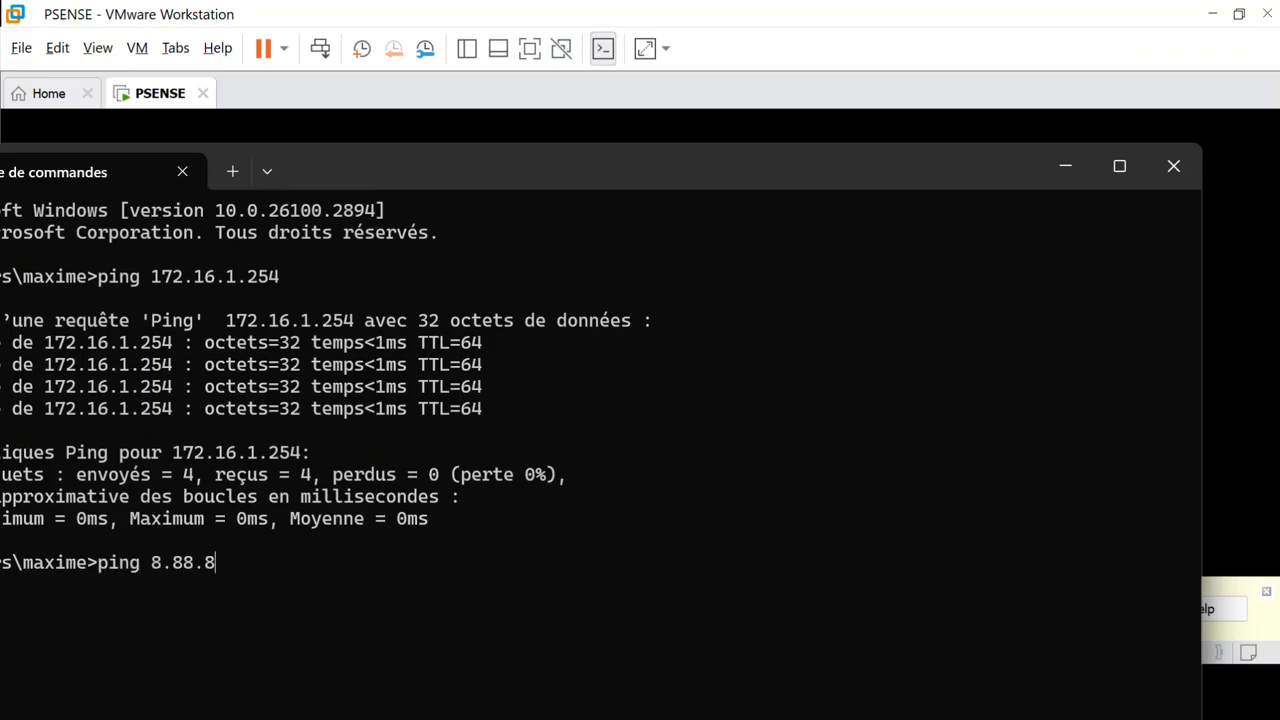
pyautogui.press('BackSpace')
pyautogui.press('BackSpace')
pyautogui.press('BackSpace')
pyautogui.write('.8.8')
pyautogui.press('Return')
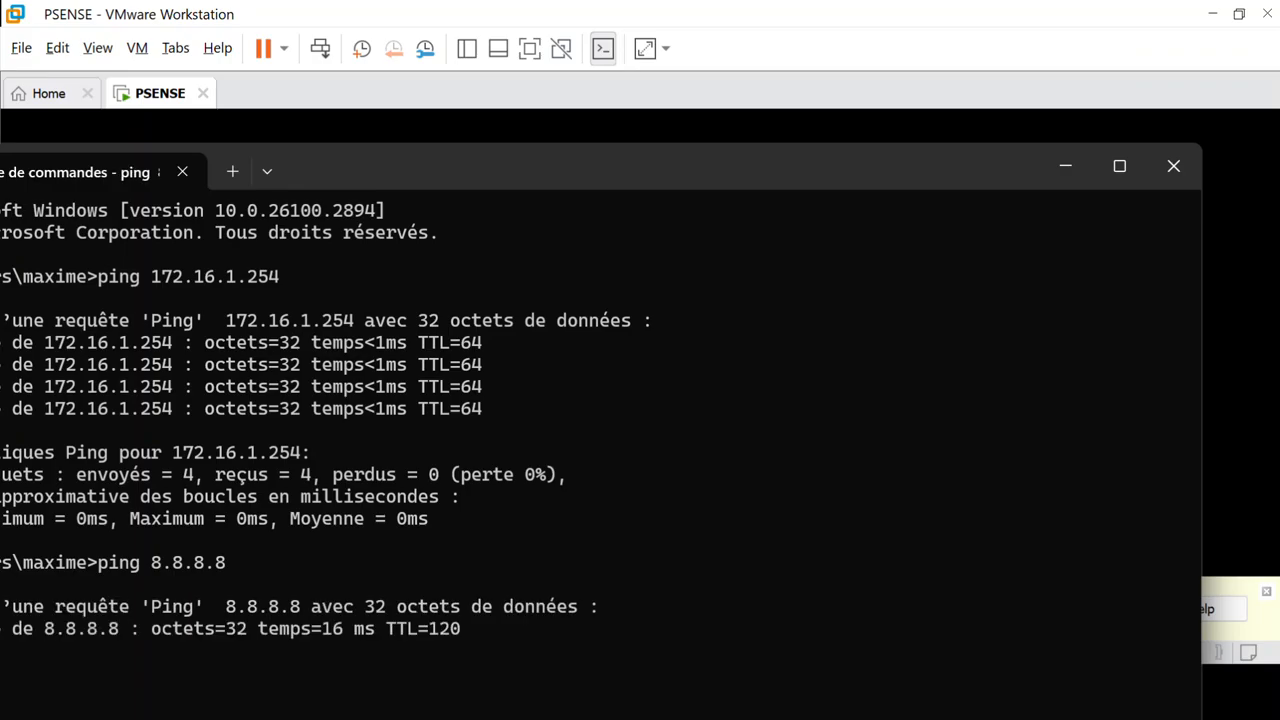
# Minimize the command prompt and redisplay the pfSense console menu in the virtual machine.
pyautogui.click(1065, 166)
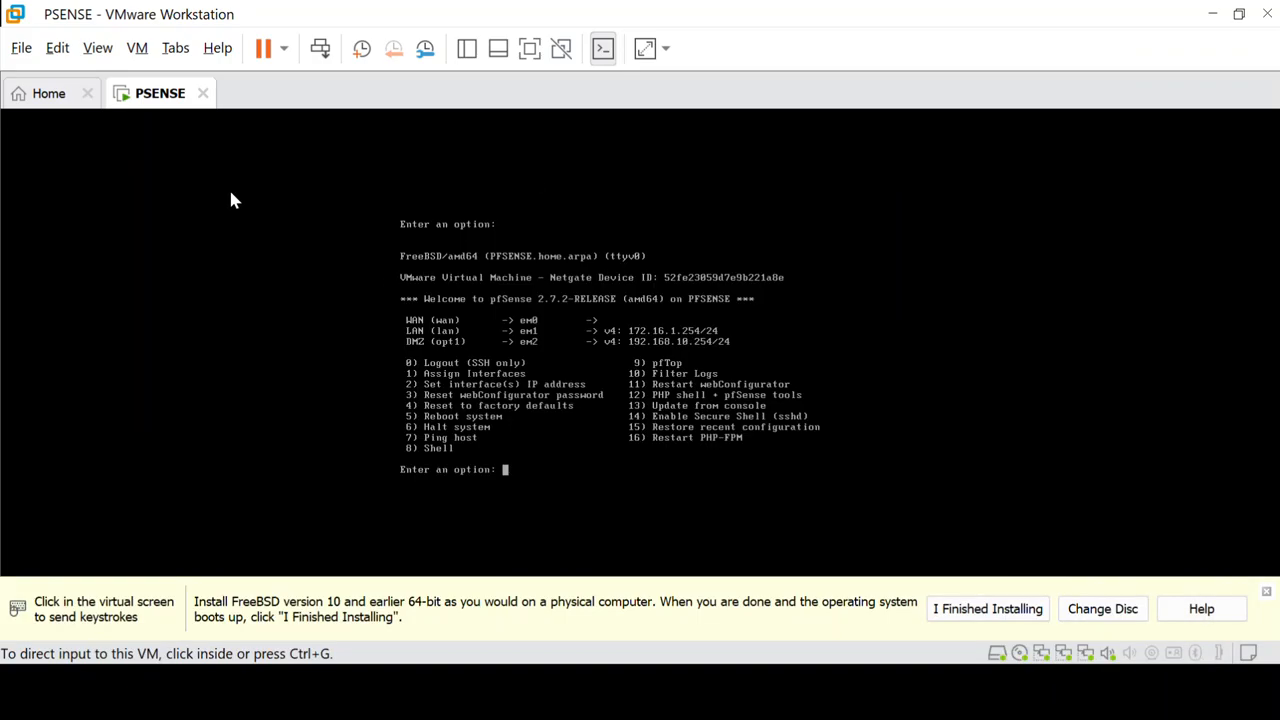
pyautogui.click(556, 399)
pyautogui.press('Return')
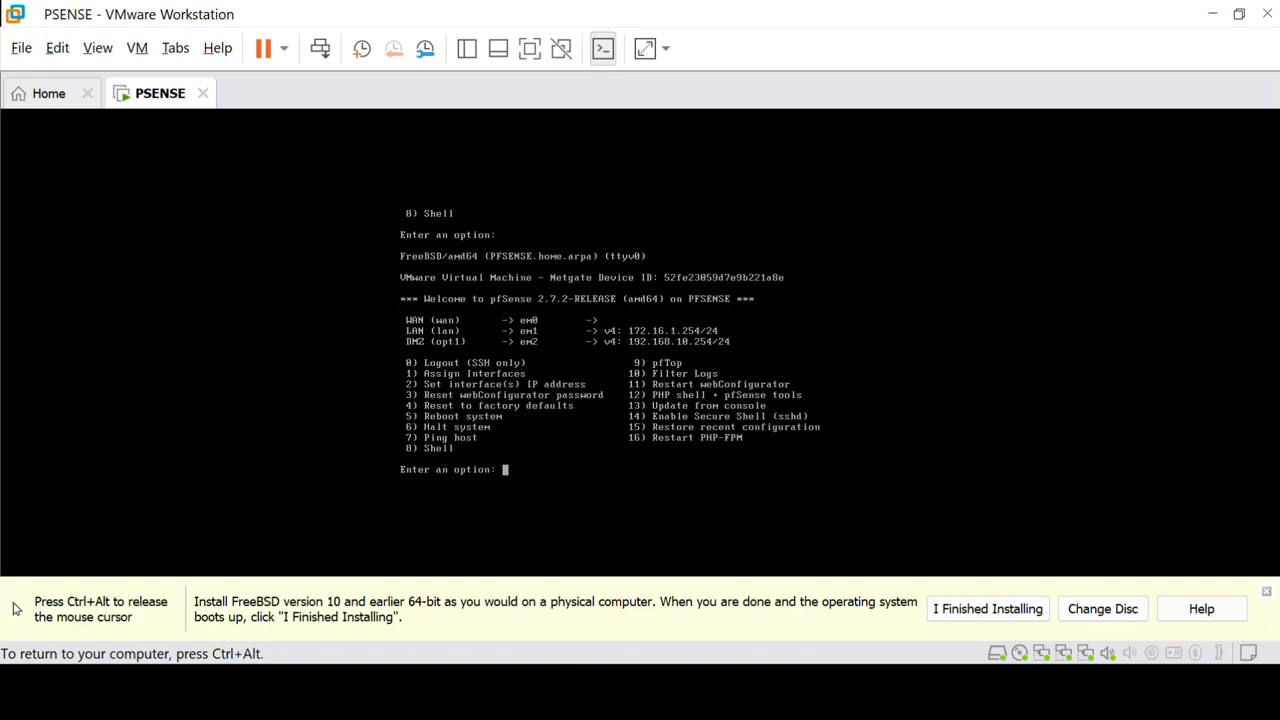
# Check the first network adapter's virtual network selection in the PSENSE virtual machine settings, and close the settings.
pyautogui.hotkey('ctrl', 'alt')
pyautogui.rightClick(142, 93)
pyautogui.click(222, 405)
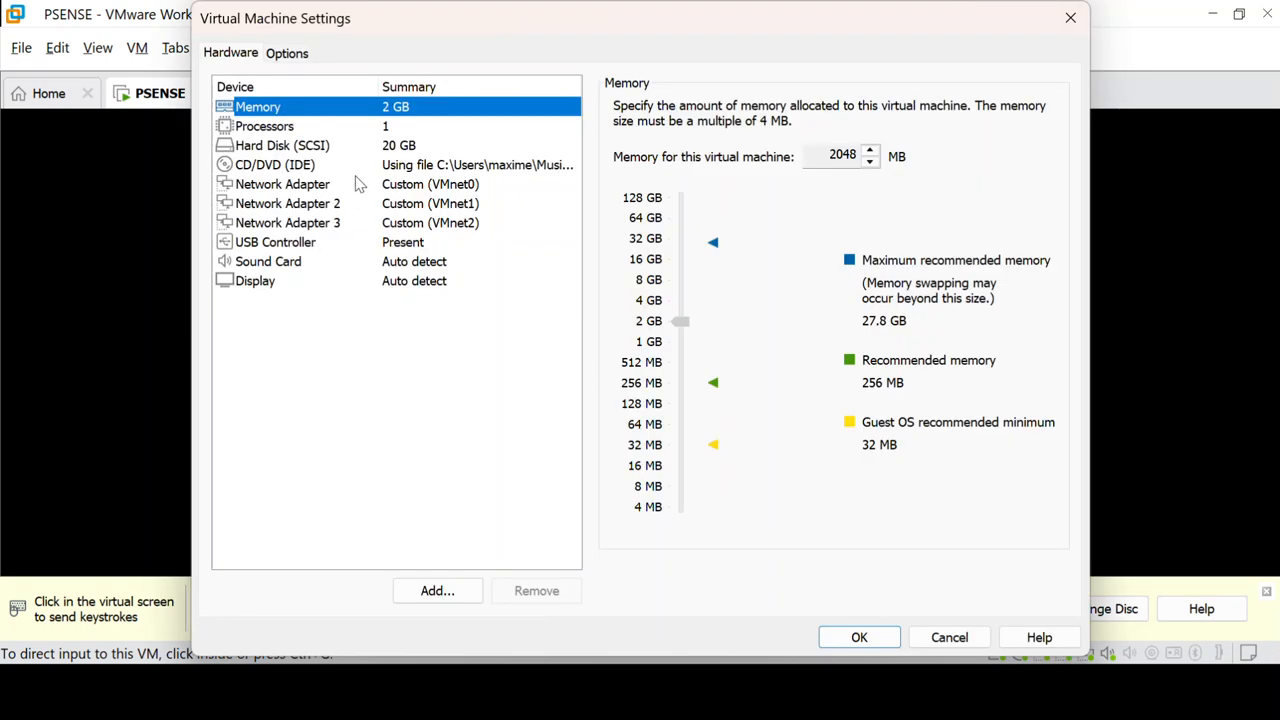
pyautogui.click(360, 184)
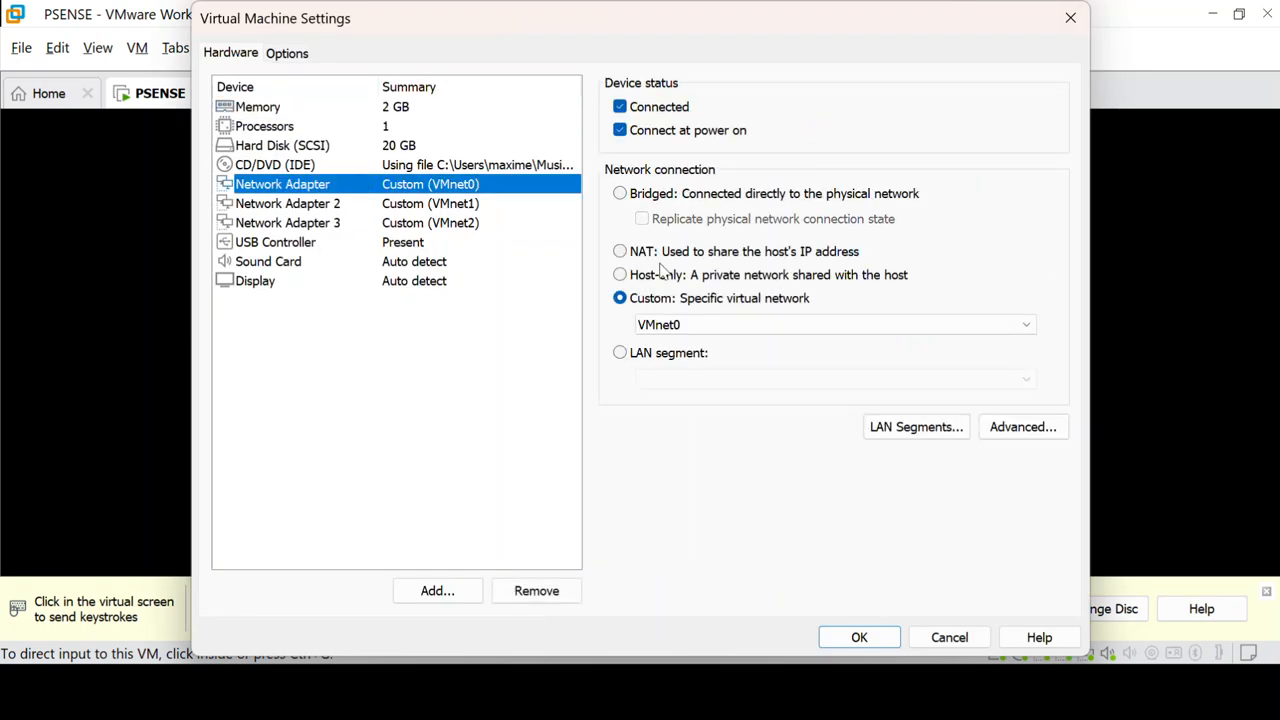
pyautogui.click(729, 326)
pyautogui.click(729, 326)
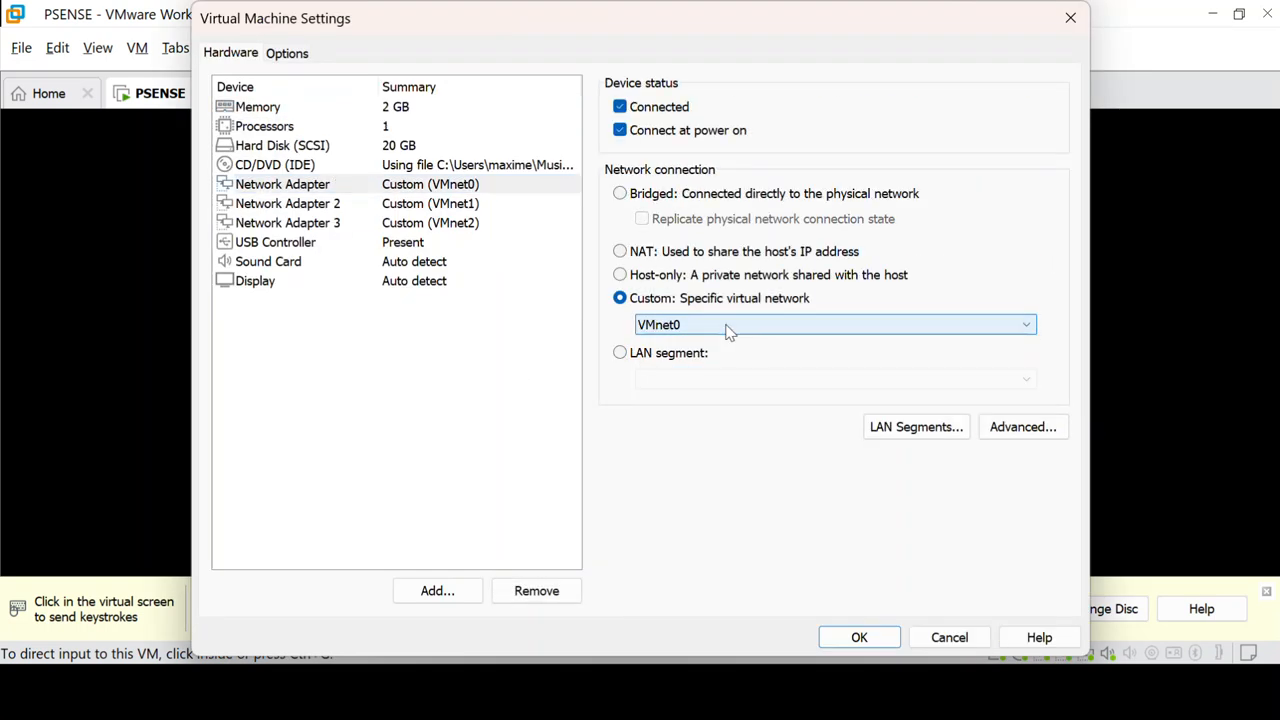
pyautogui.click(859, 637)
# Switch to Edge and recheck the WAN interface's status and address on the pfSense dashboard.
pyautogui.click(652, 405)
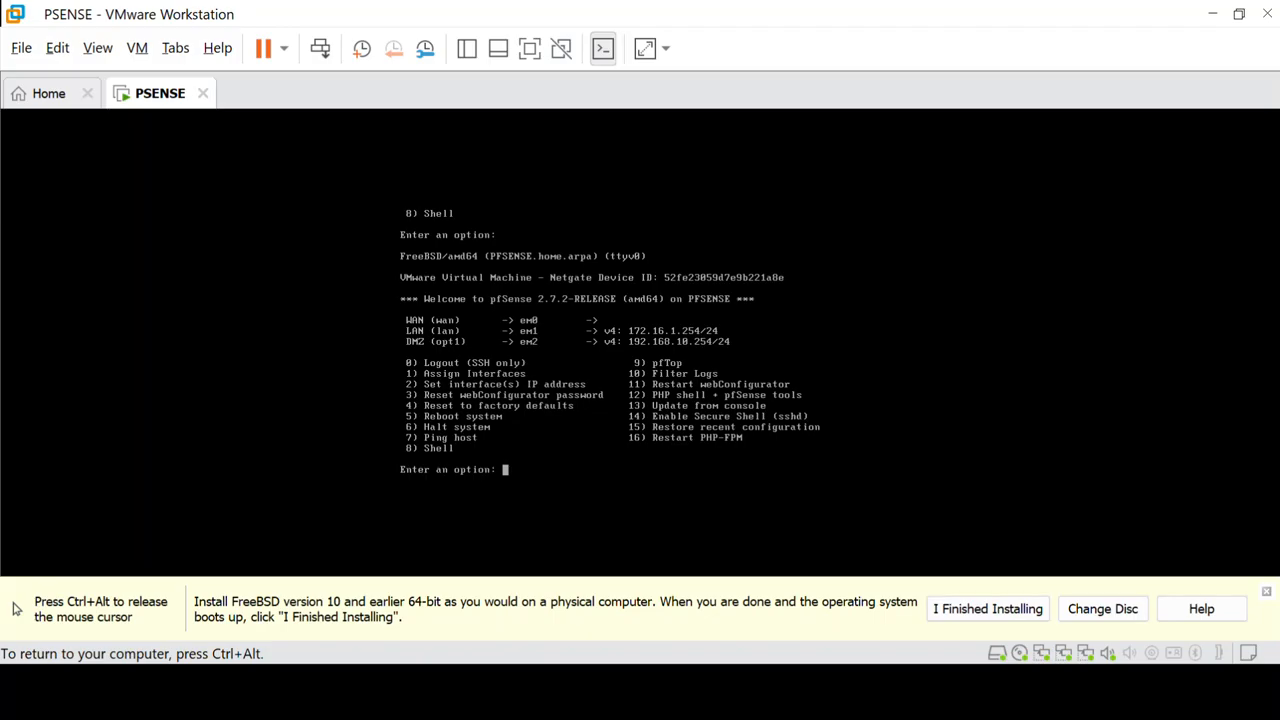
pyautogui.hotkey('ctrl', 'alt')
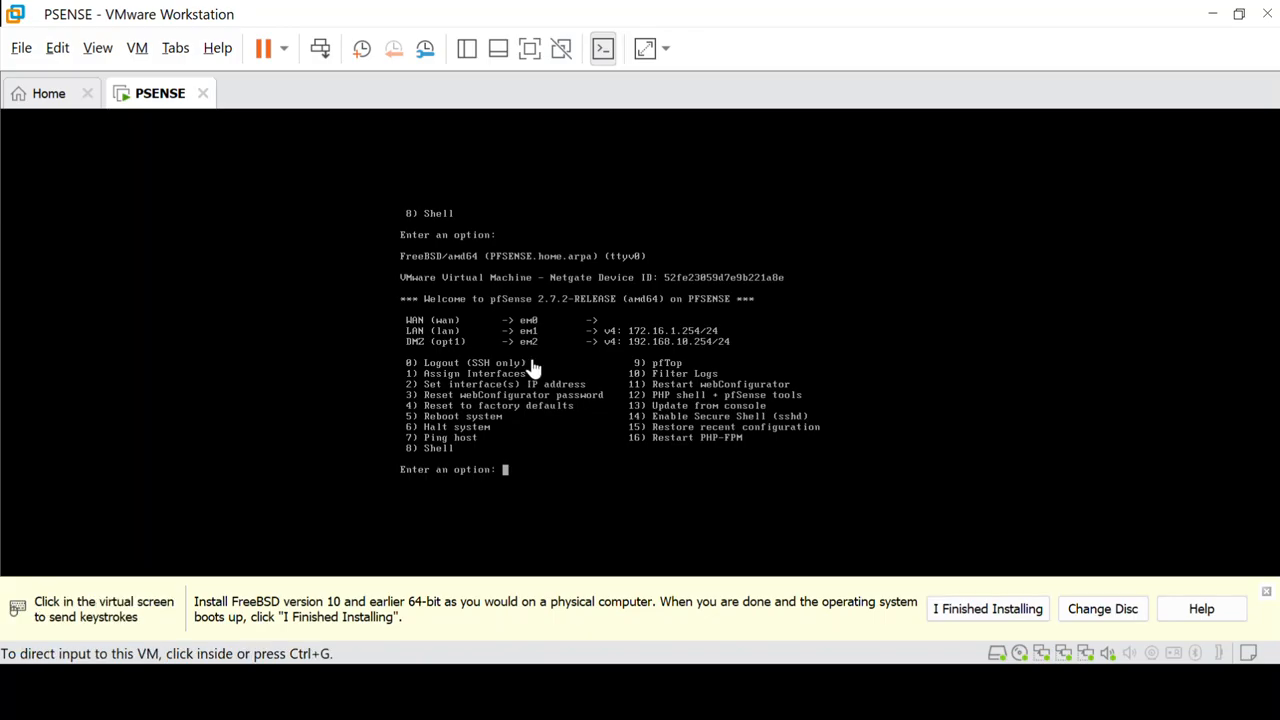
pyautogui.press('super')
pyautogui.click(676, 692)
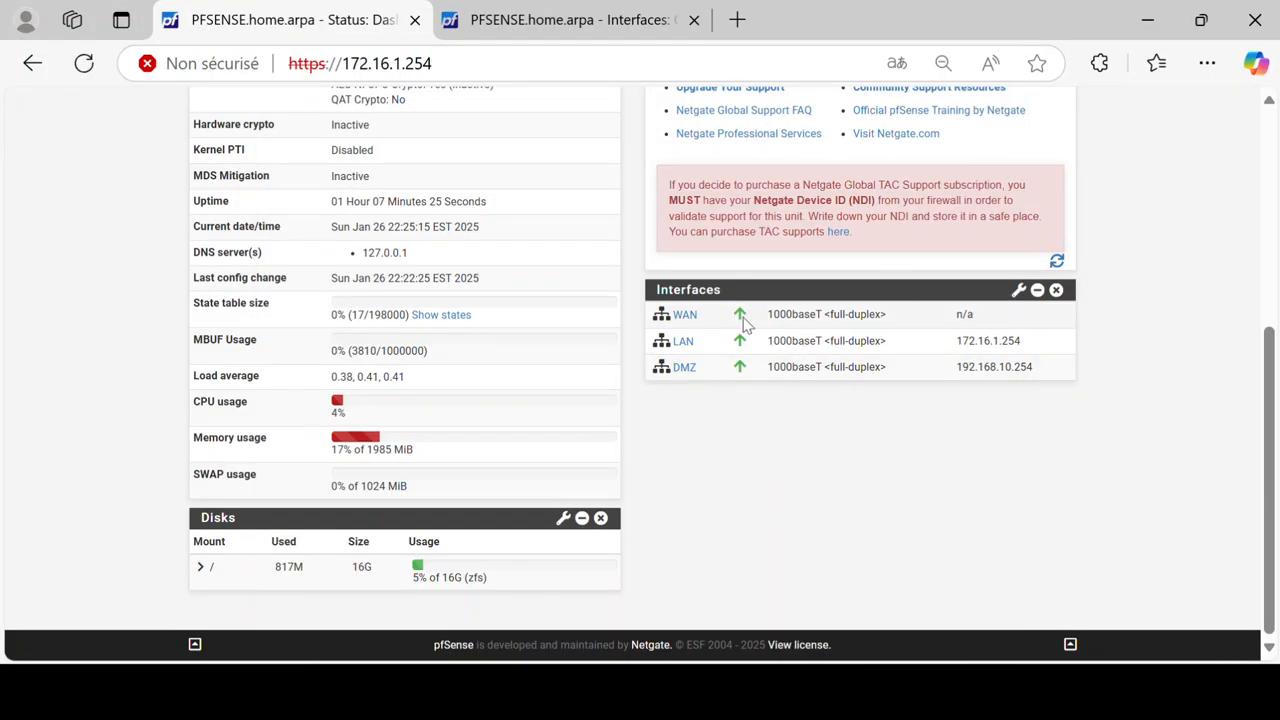
pyautogui.scroll(5, 809, 352)
pyautogui.scroll(-5, 811, 362)
# Switch back to VMware Workstation and give the pfSense console keyboard focus.
pyautogui.press('super')
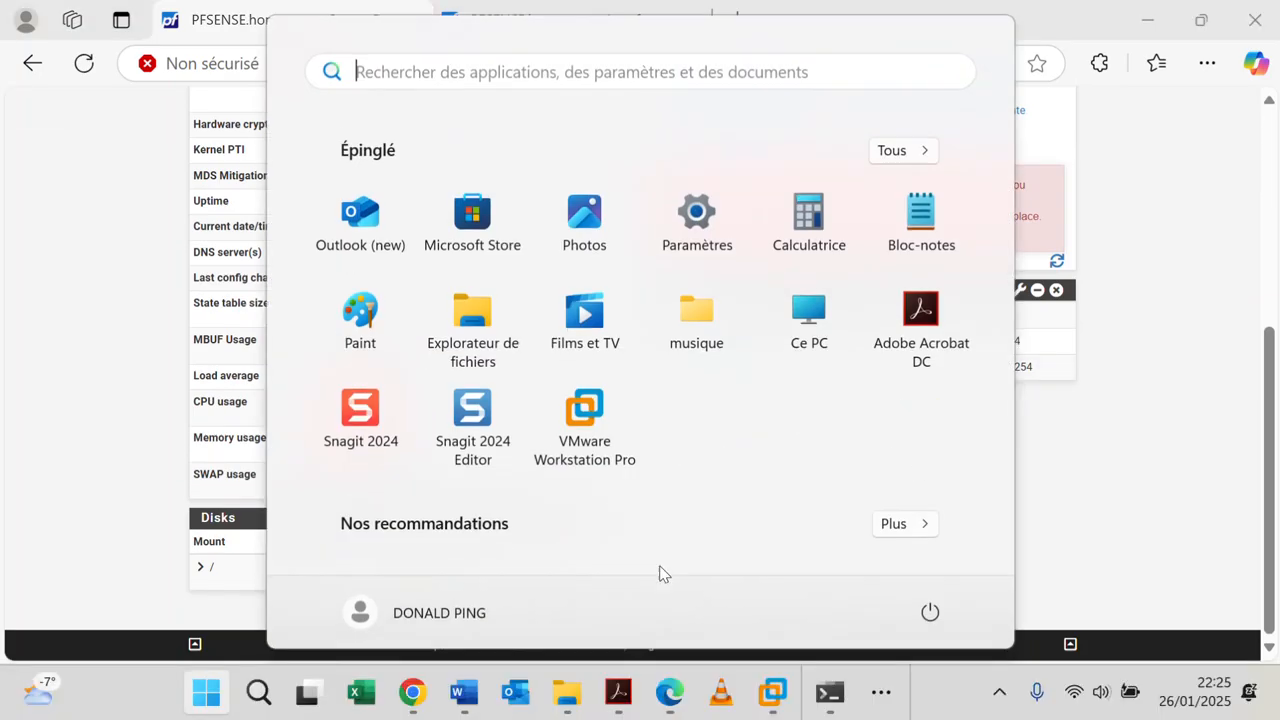
pyautogui.click(674, 700)
pyautogui.press('super')
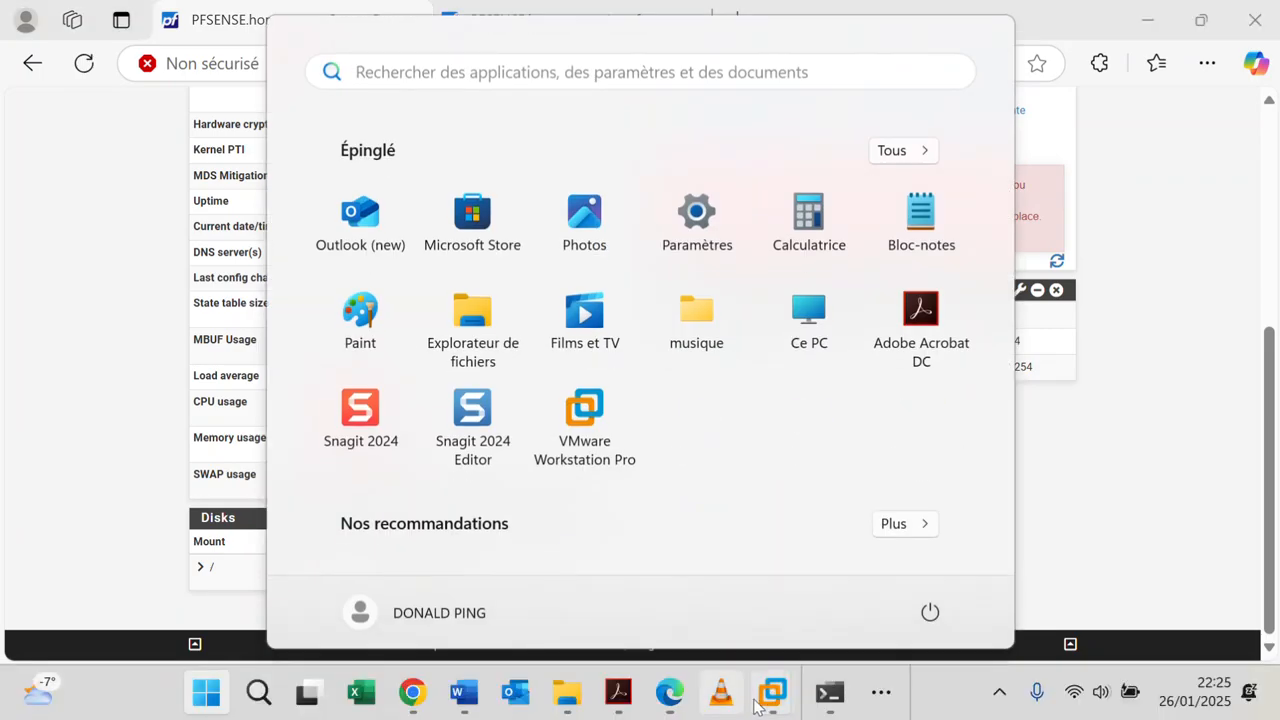
pyautogui.moveTo(770, 700)
pyautogui.click(1150, 560)
pyautogui.click(620, 424)
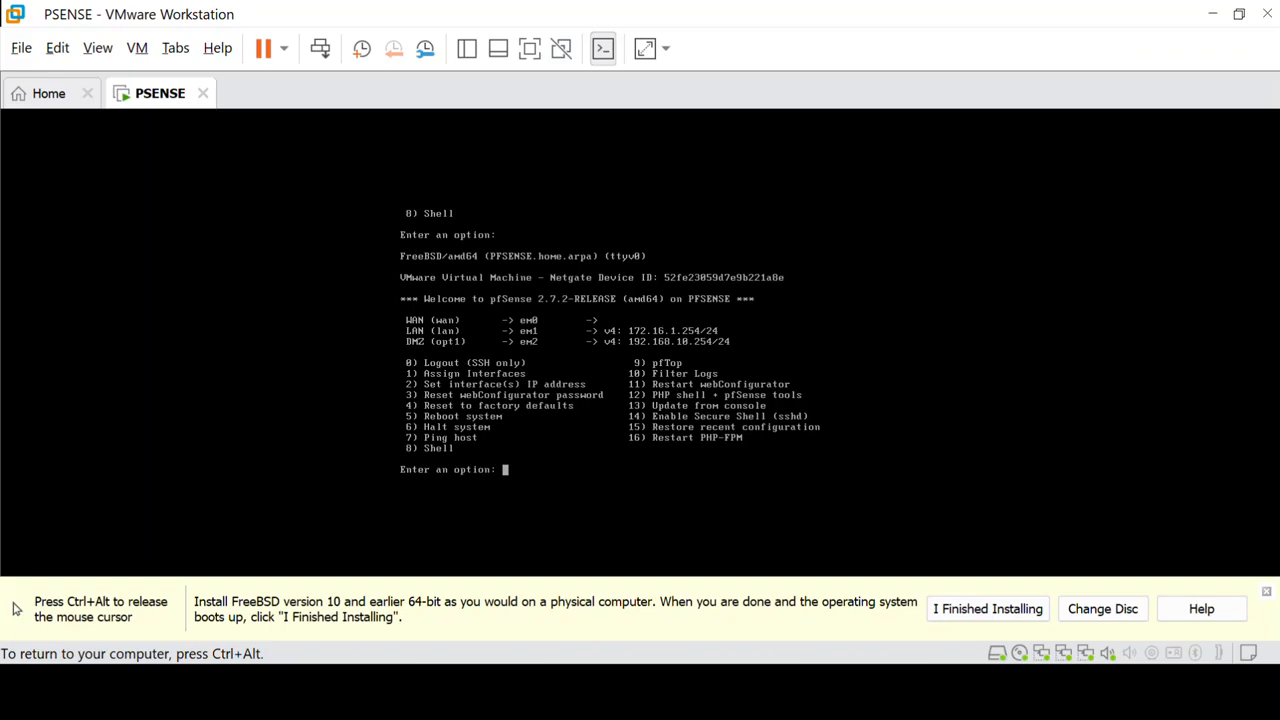
# Reboot pfSense normally from its console menu with option 5, confirming with y.
pyautogui.write('5')
pyautogui.press('Return')
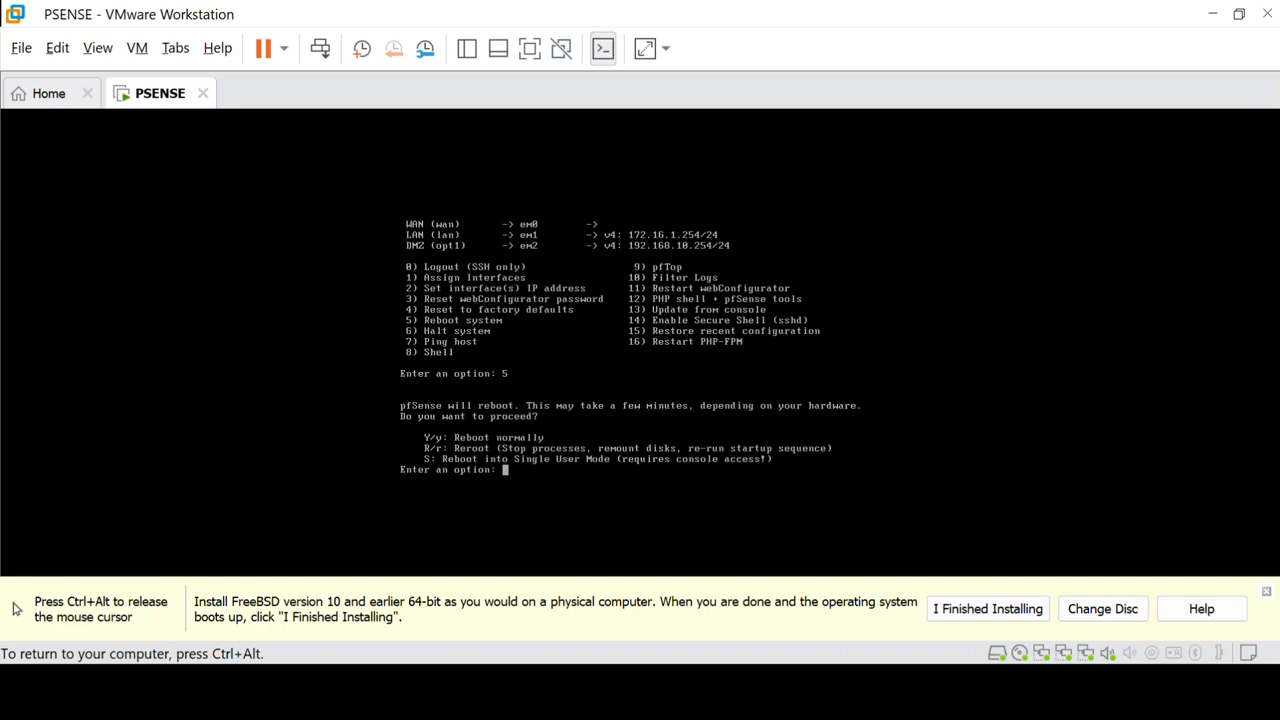
pyautogui.write('y')
pyautogui.press('Return')
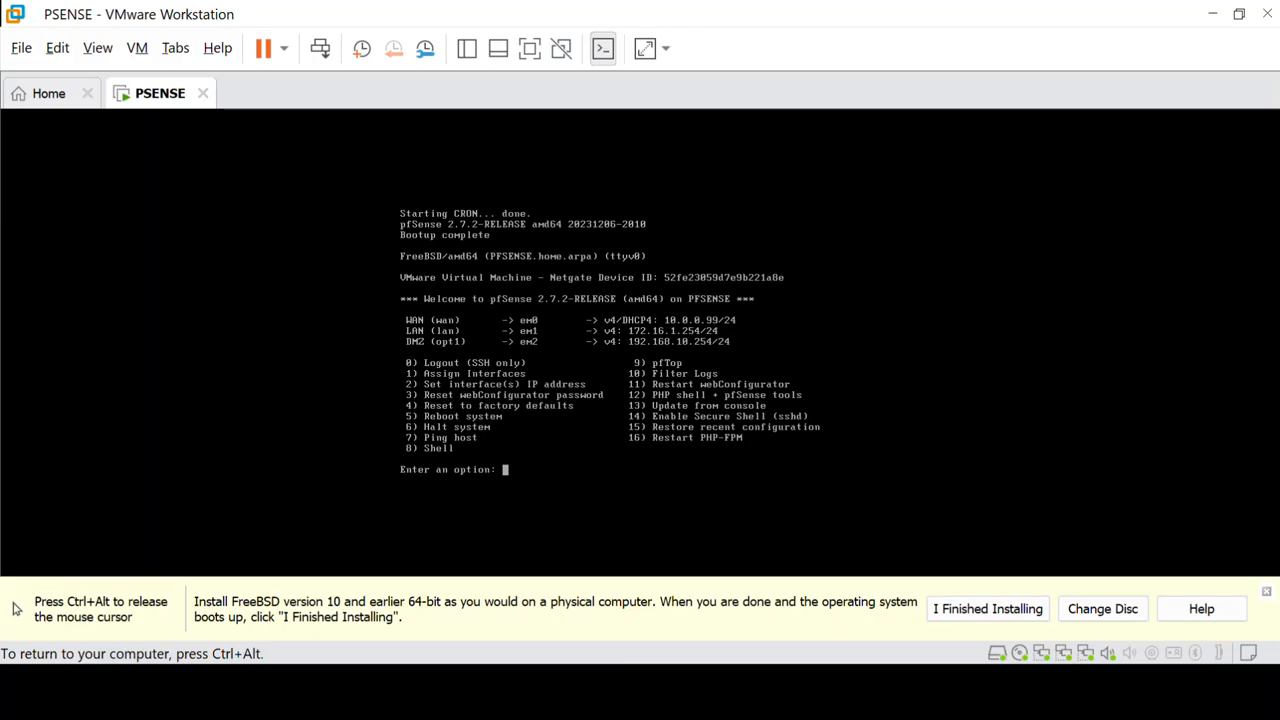
# Release the console focus and switch to PowerPoint to compare the WAN address in the pfSense architecture diagram.
pyautogui.hotkey('ctrl', 'alt')
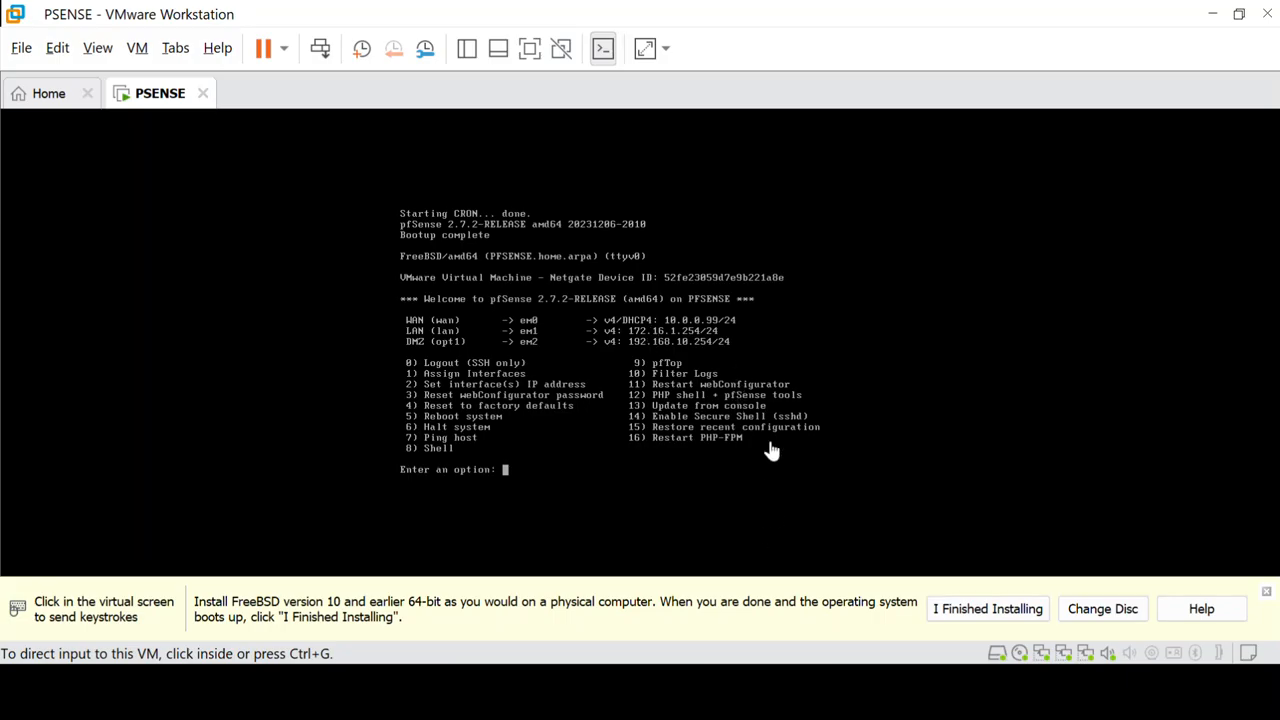
pyautogui.press('super')
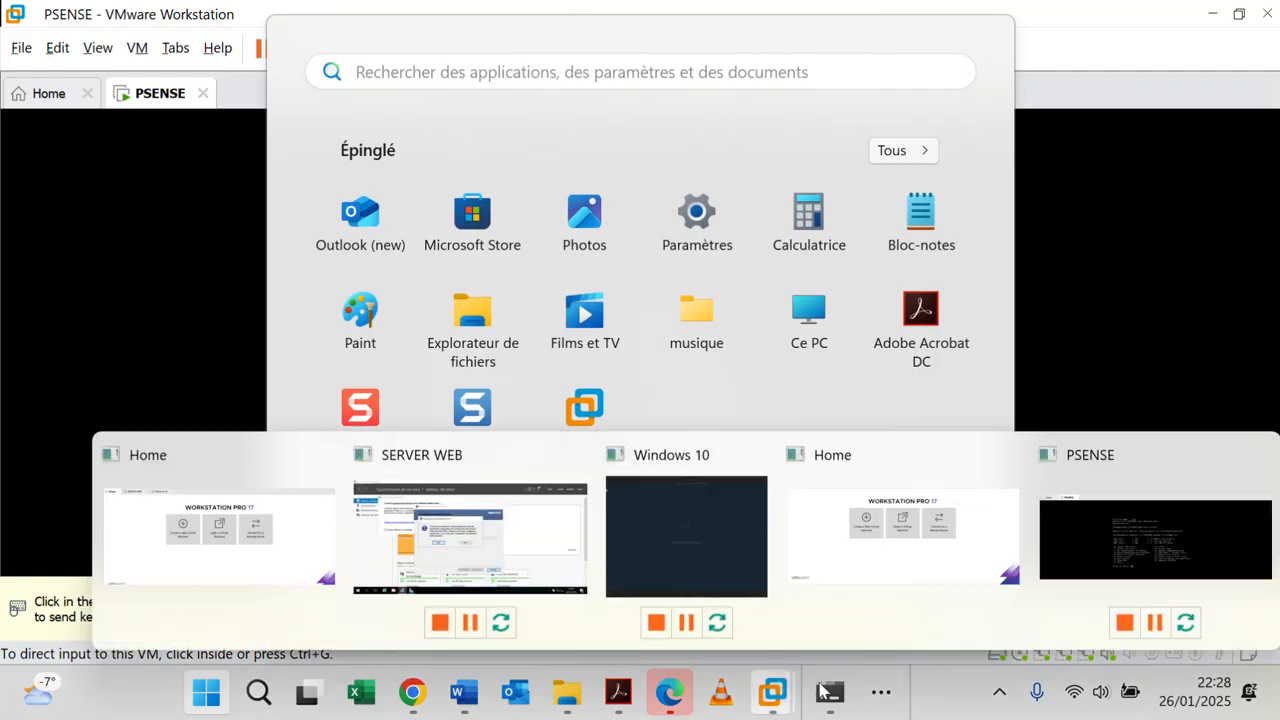
pyautogui.click(880, 693)
pyautogui.moveTo(960, 621)
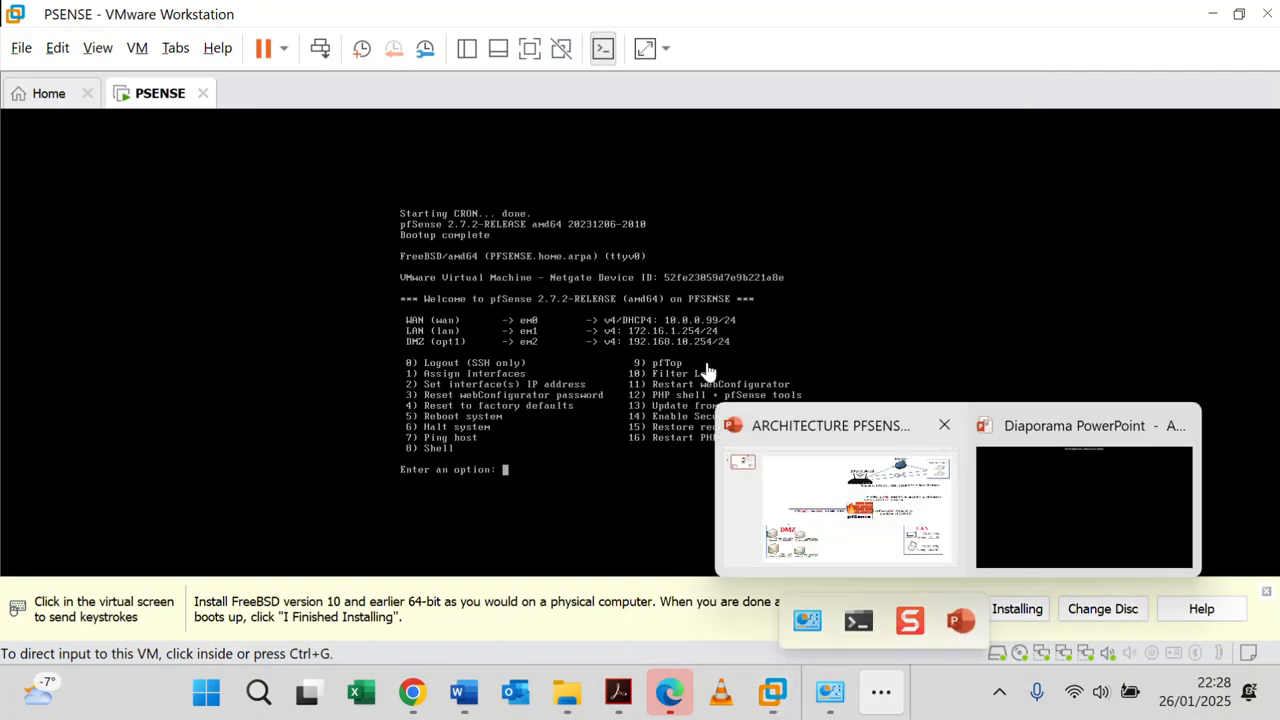
pyautogui.click(818, 477)
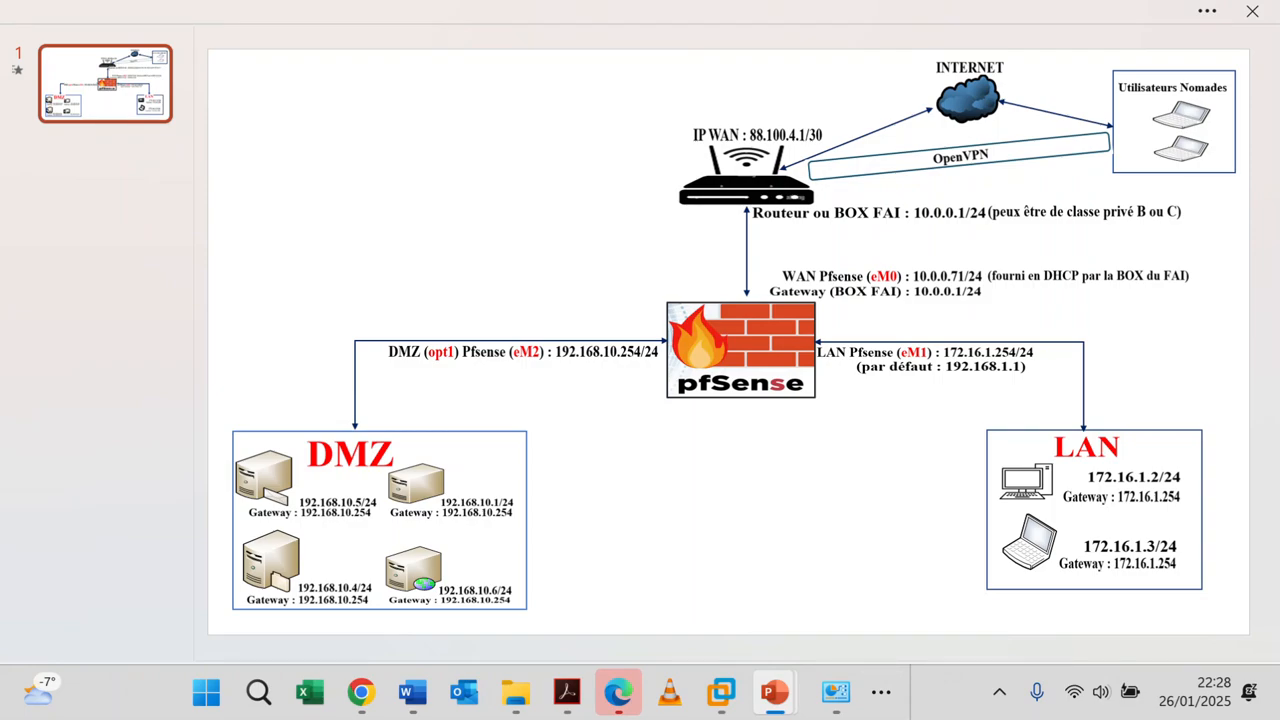
pyautogui.press('super')
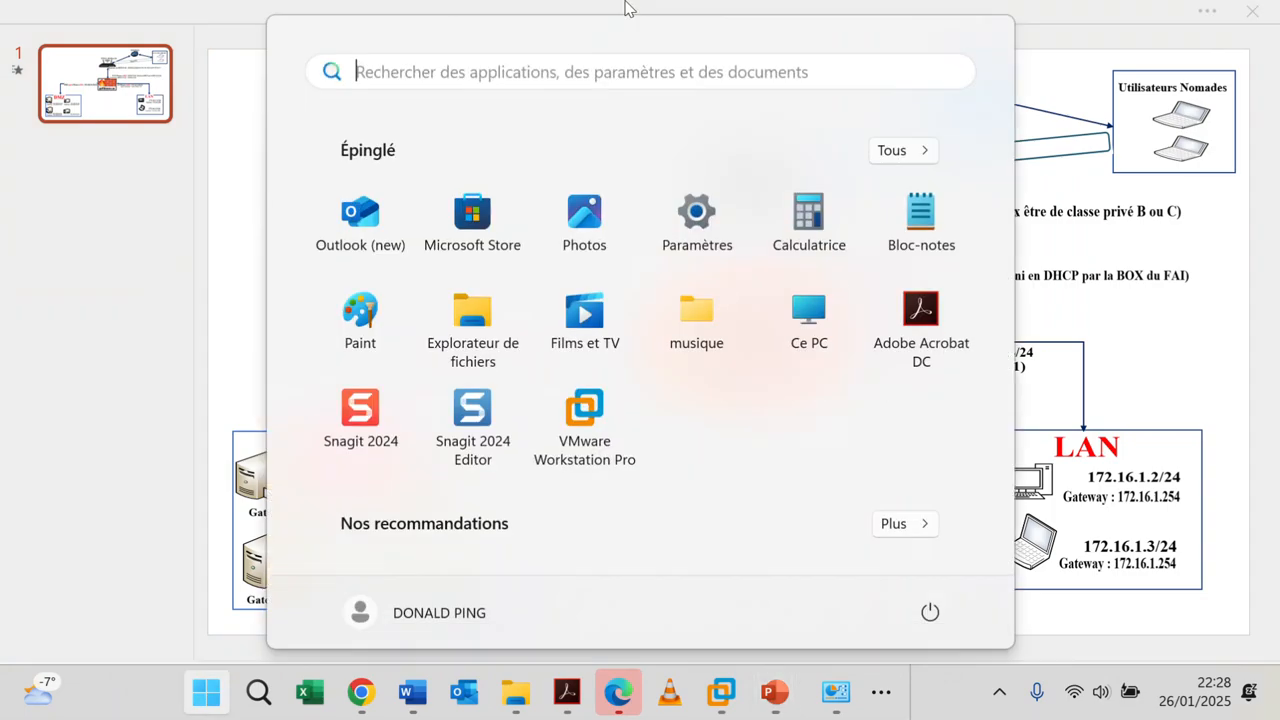
pyautogui.click(1161, 297)
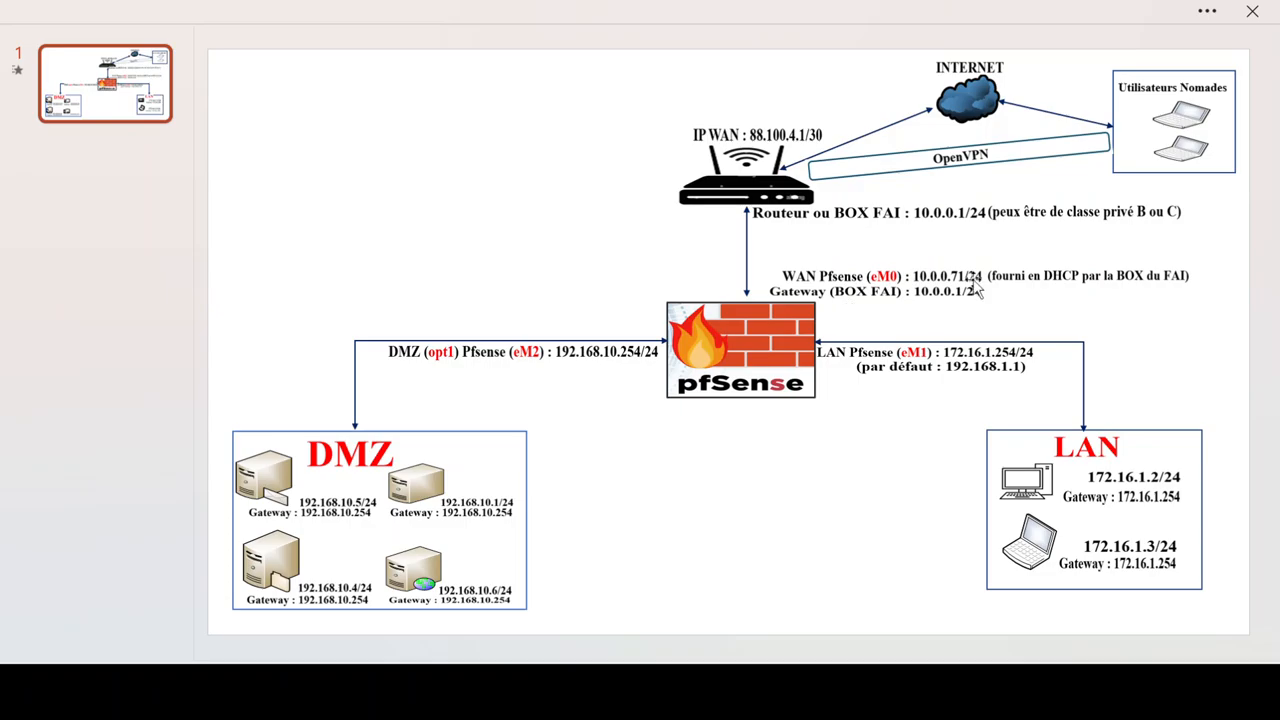
# Switch back to the PSENSE virtual machine in VMware Workstation and review the interface addresses on the pfSense console.
pyautogui.press('super')
pyautogui.click(882, 692)
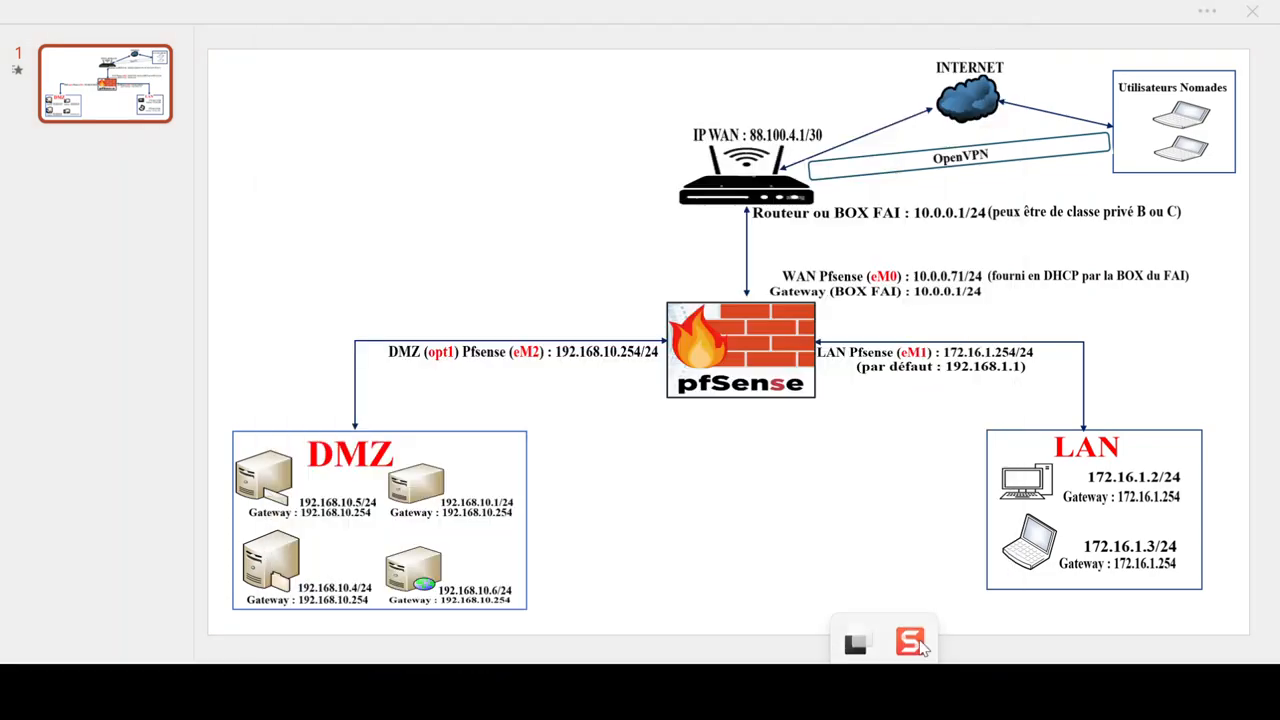
pyautogui.click(860, 637)
pyautogui.click(878, 690)
pyautogui.click(909, 630)
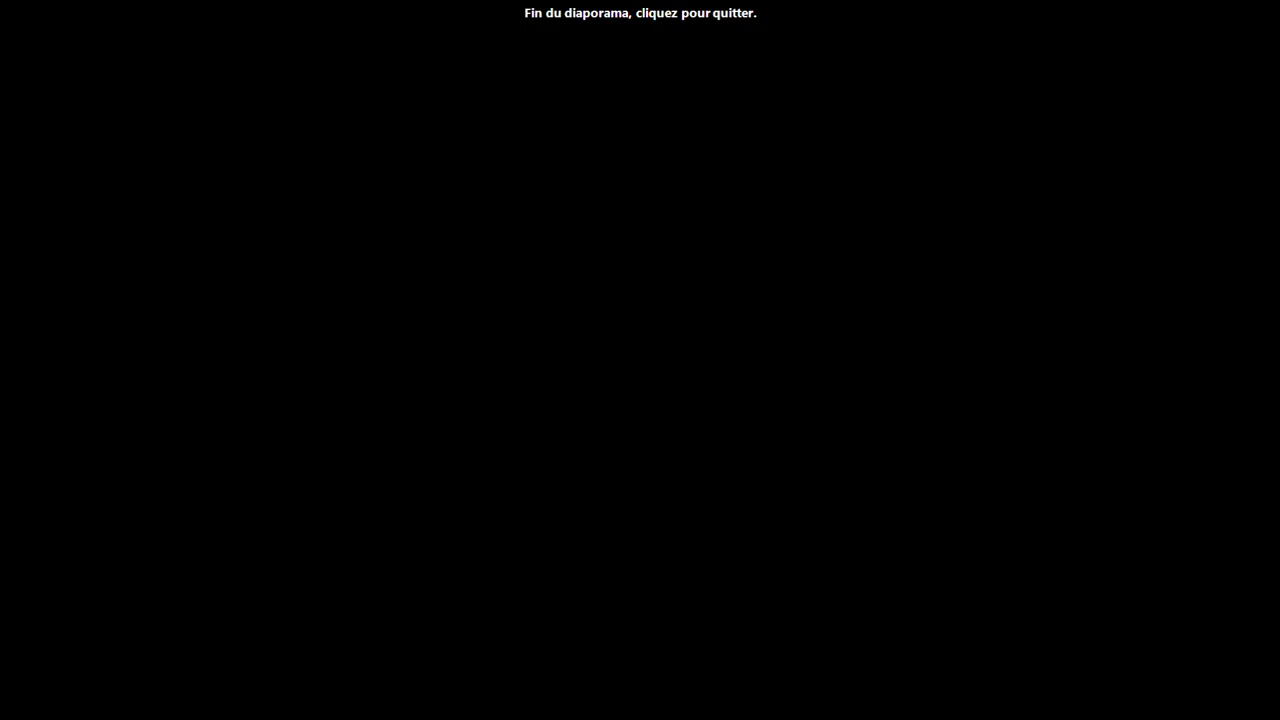
pyautogui.press('super')
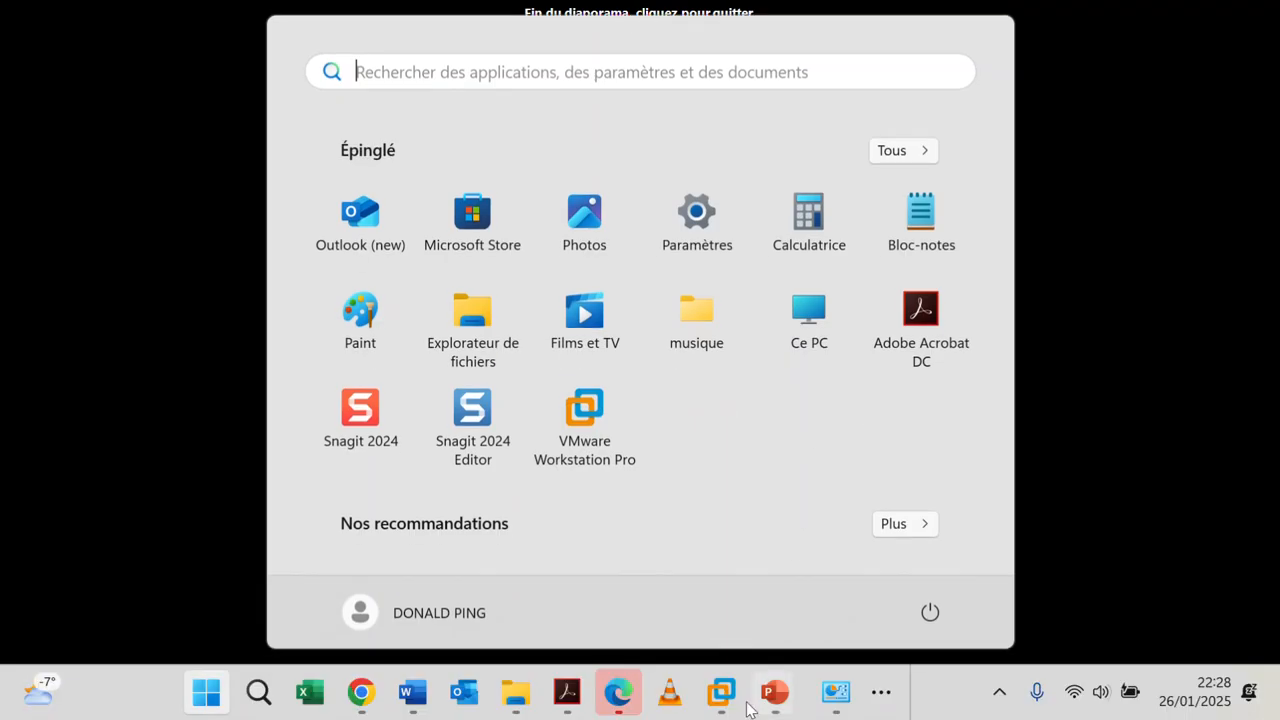
pyautogui.moveTo(737, 700)
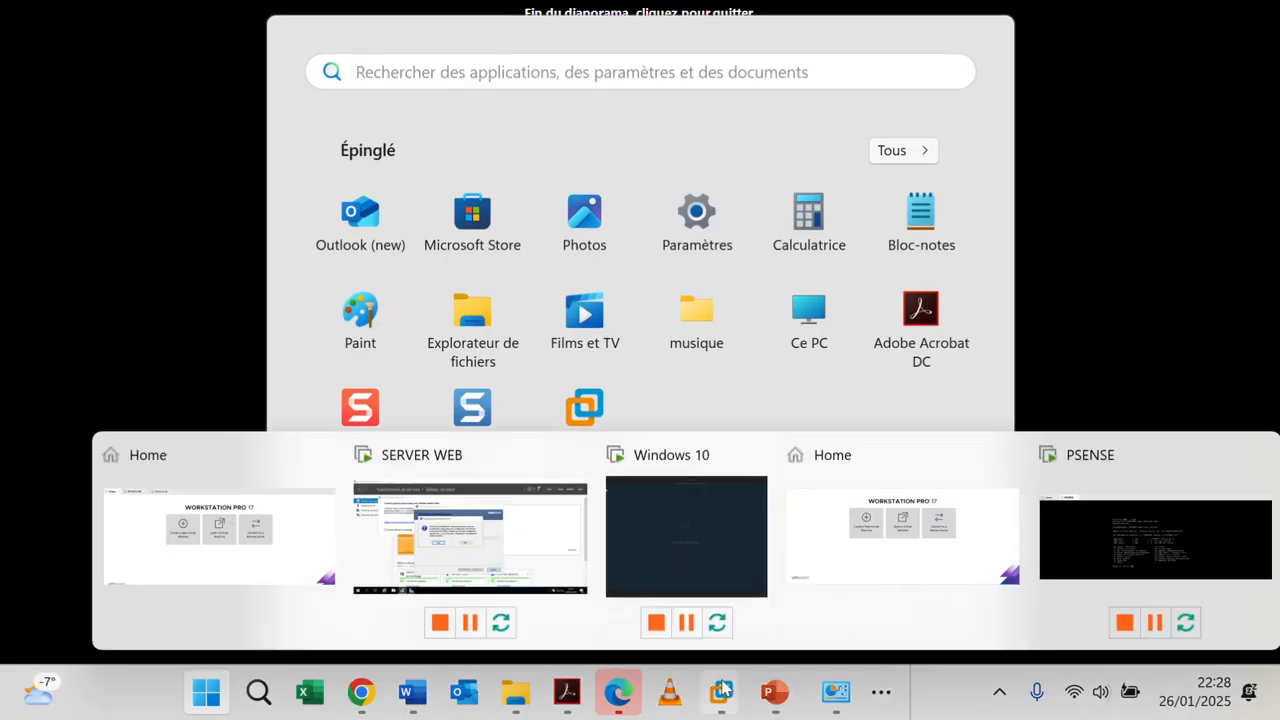
pyautogui.click(1076, 525)
pyautogui.click(826, 380)
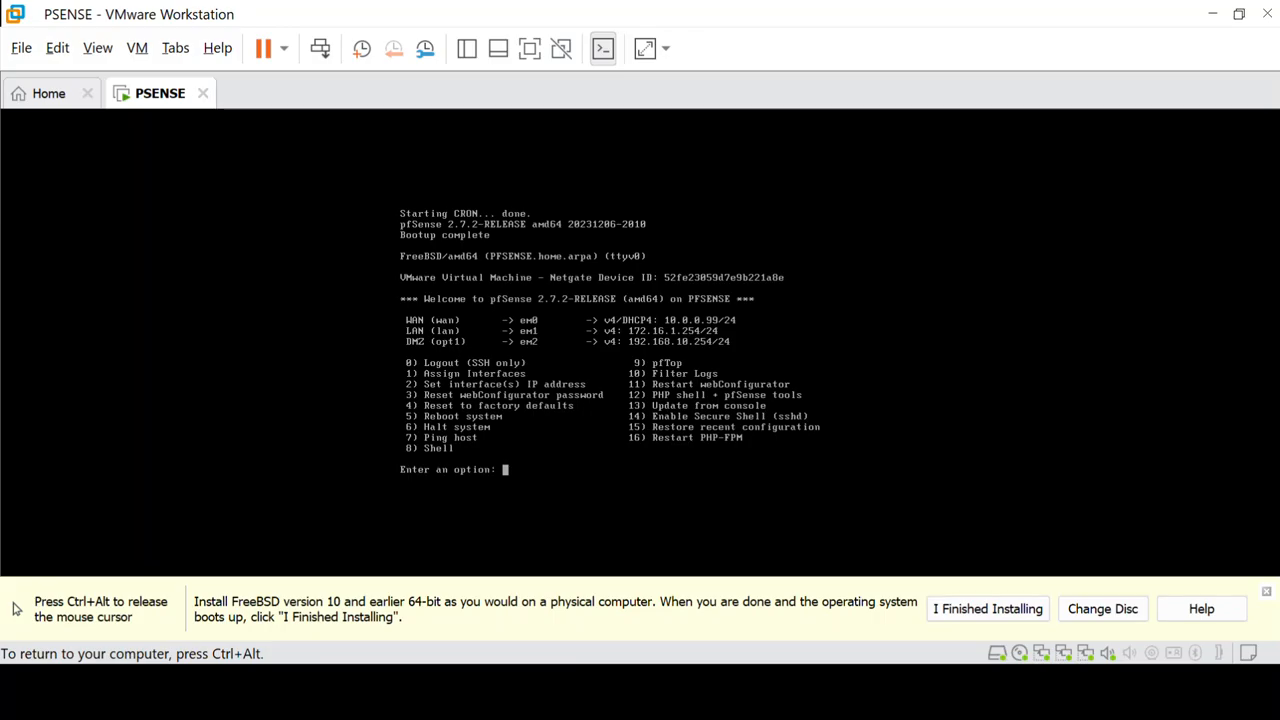
pyautogui.hotkey('ctrl', 'alt')
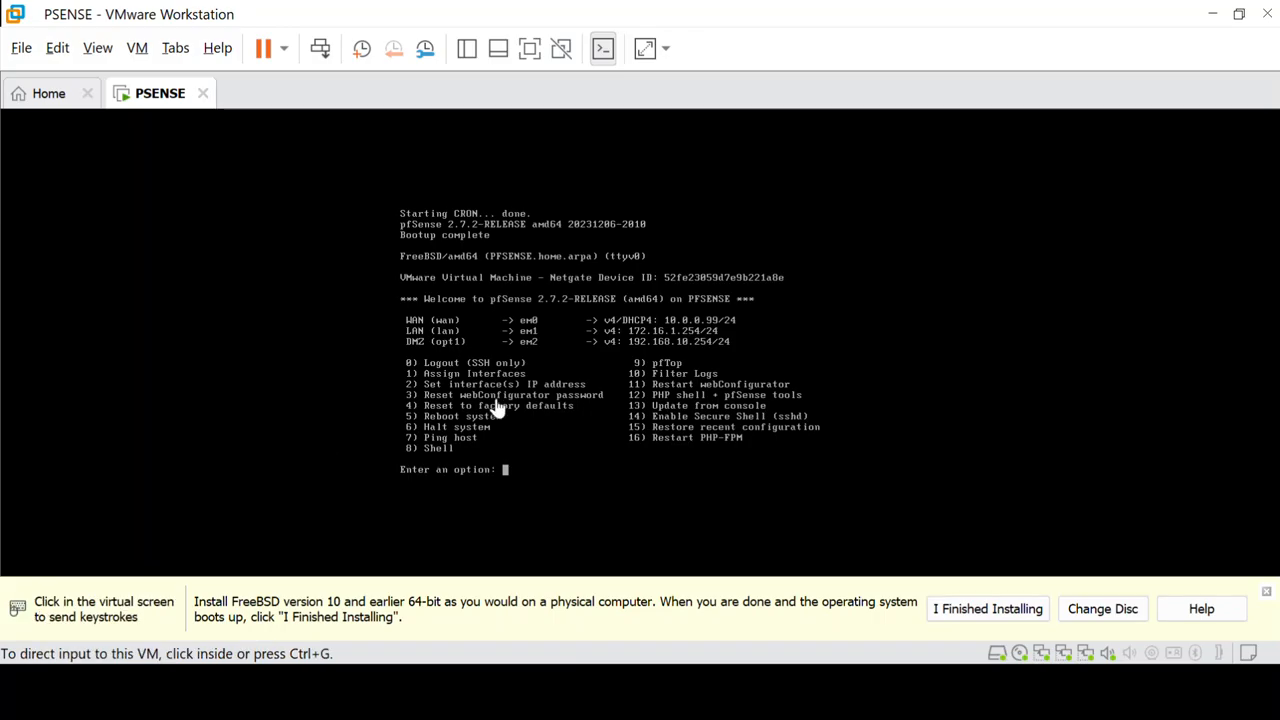